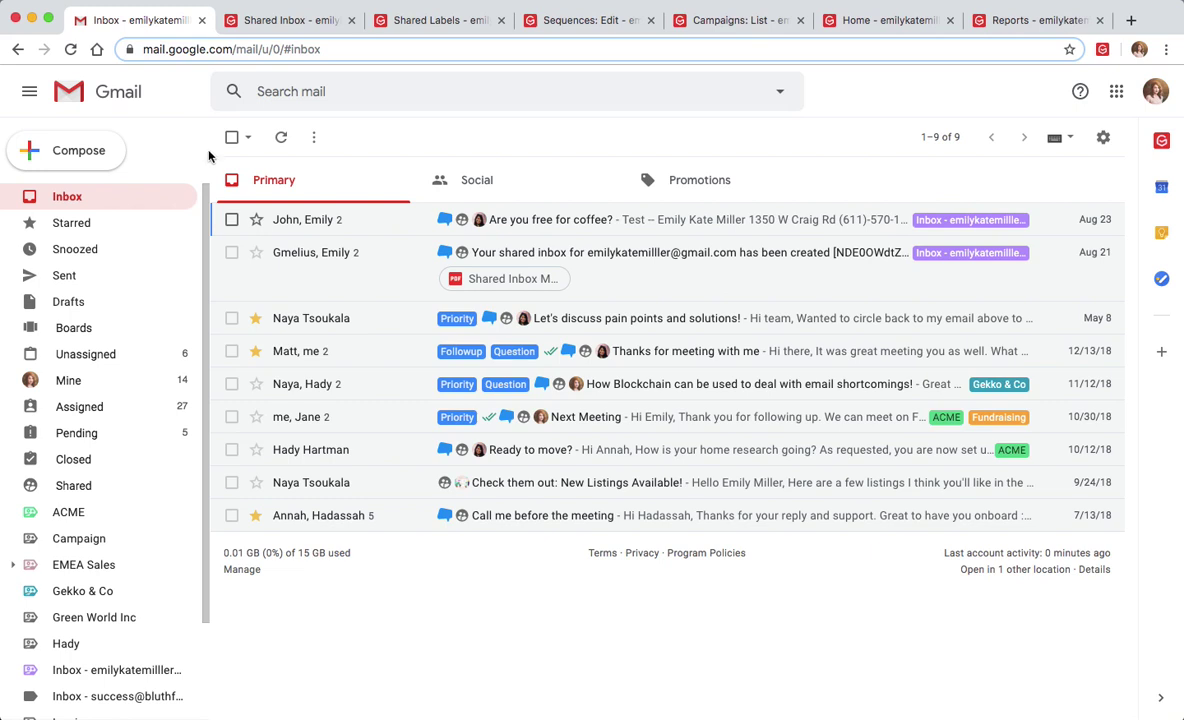
- Open the Gmelius side panel and bring up its list of items to create
{"action": "left_click", "coordinate": [1160, 142]}
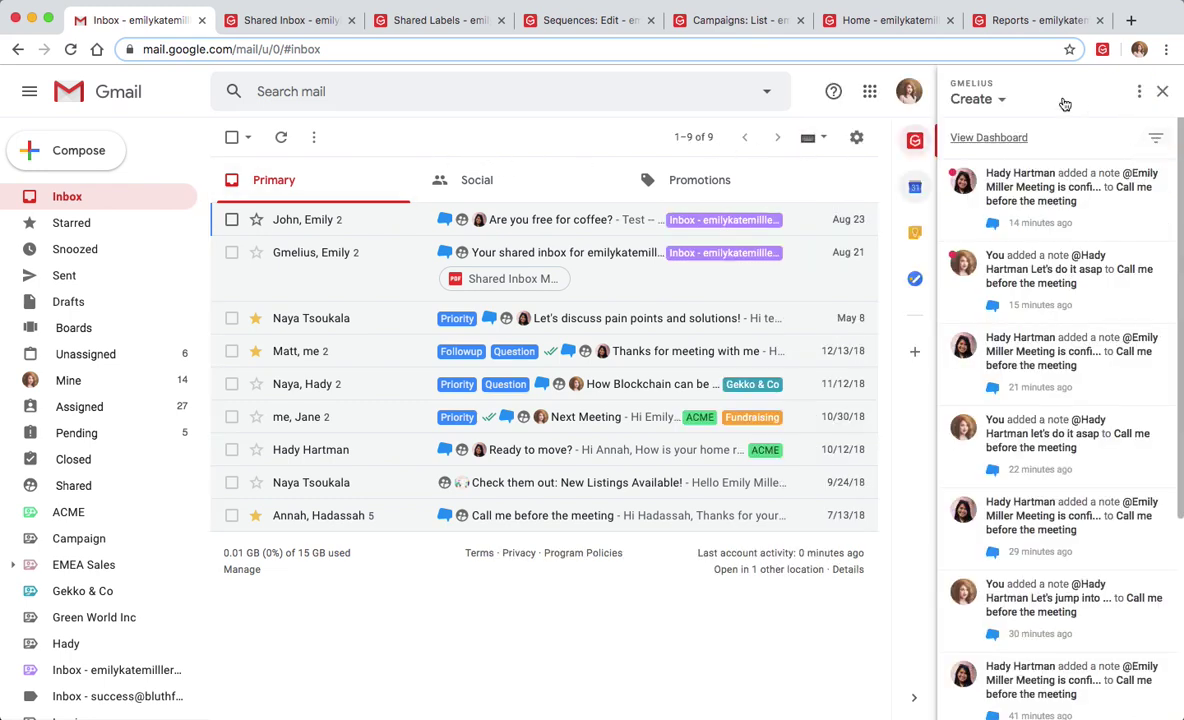
{"action": "left_click", "coordinate": [1001, 99]}
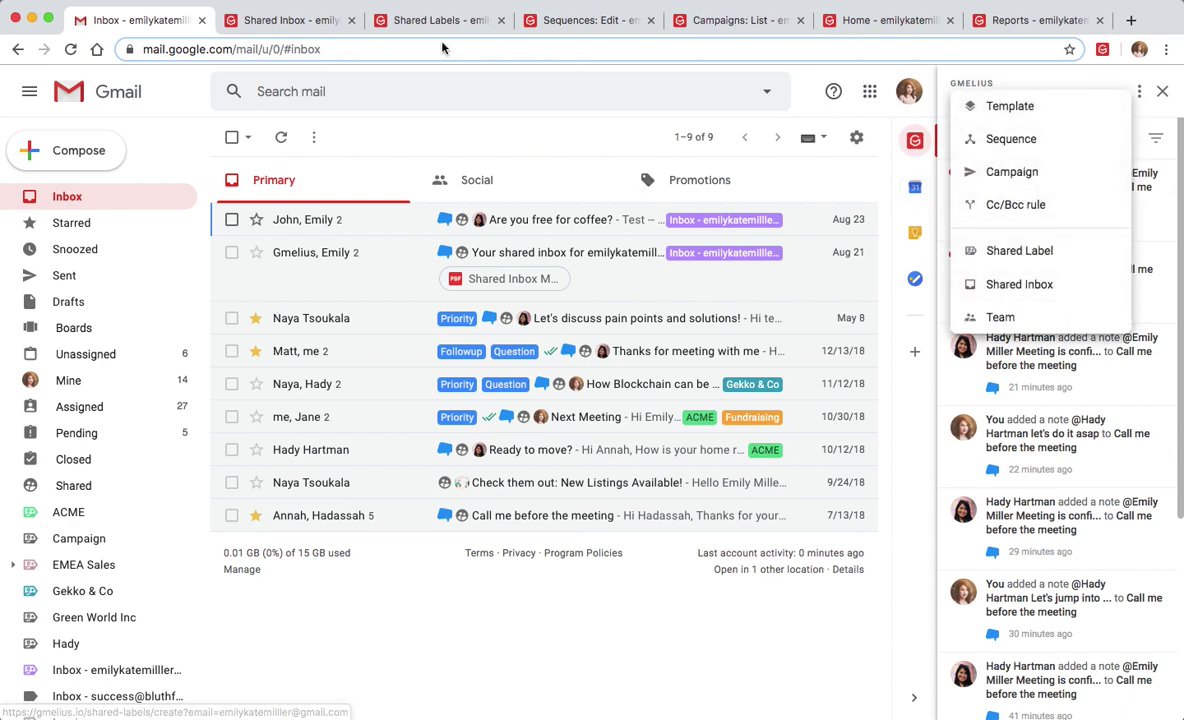
- Glance at the Gmelius shared-inbox page, then go back to the Gmail inbox
{"action": "left_click", "coordinate": [293, 20]}
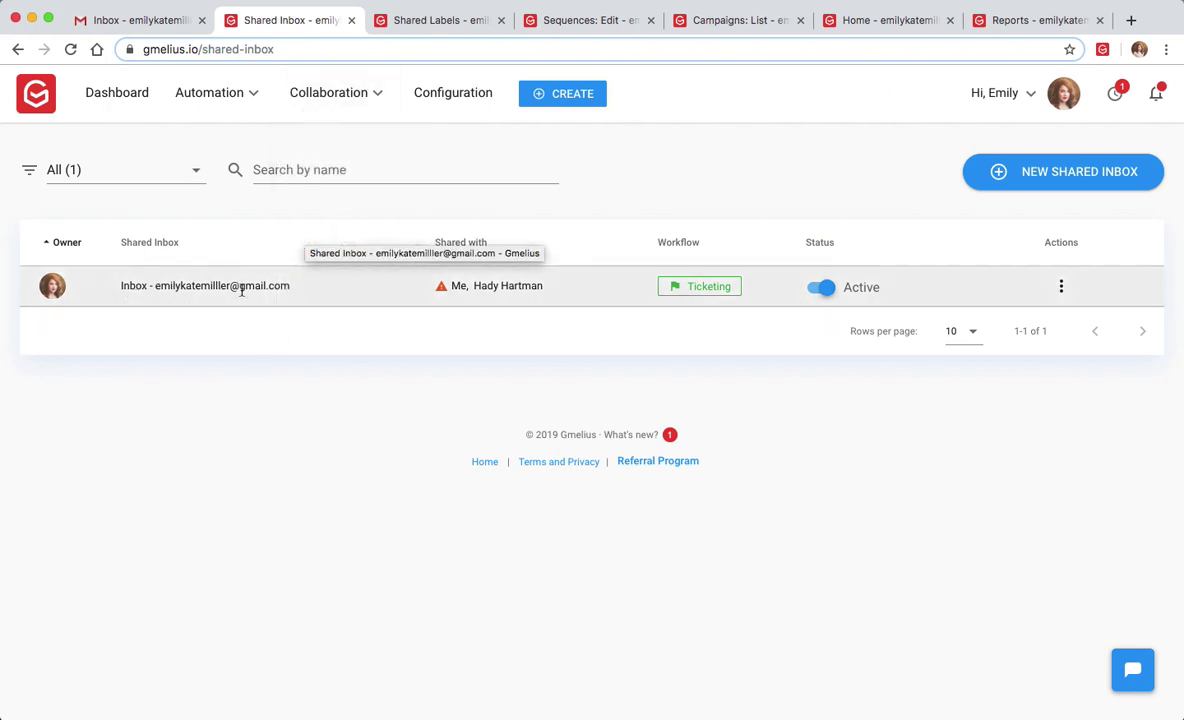
{"action": "left_click", "coordinate": [124, 22]}
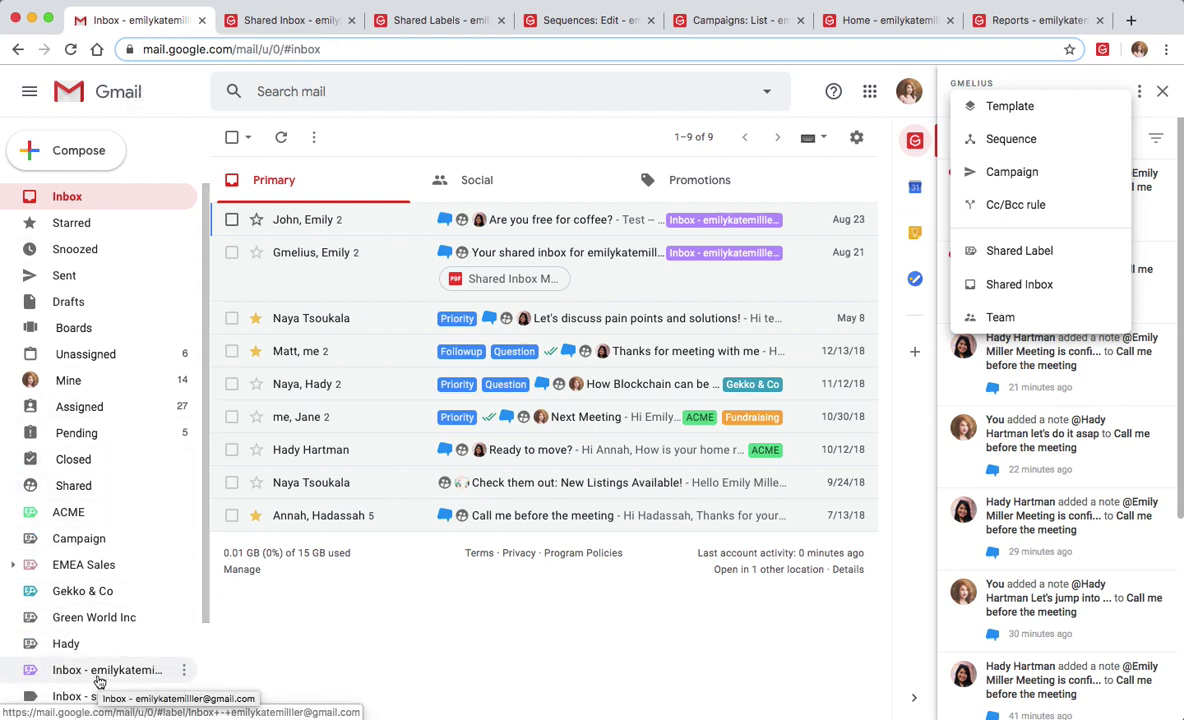
- Scroll the label list and open the ACME label's eight conversations
{"action": "scroll", "coordinate": [99, 683], "scroll_direction": "down", "scroll_amount": 3}
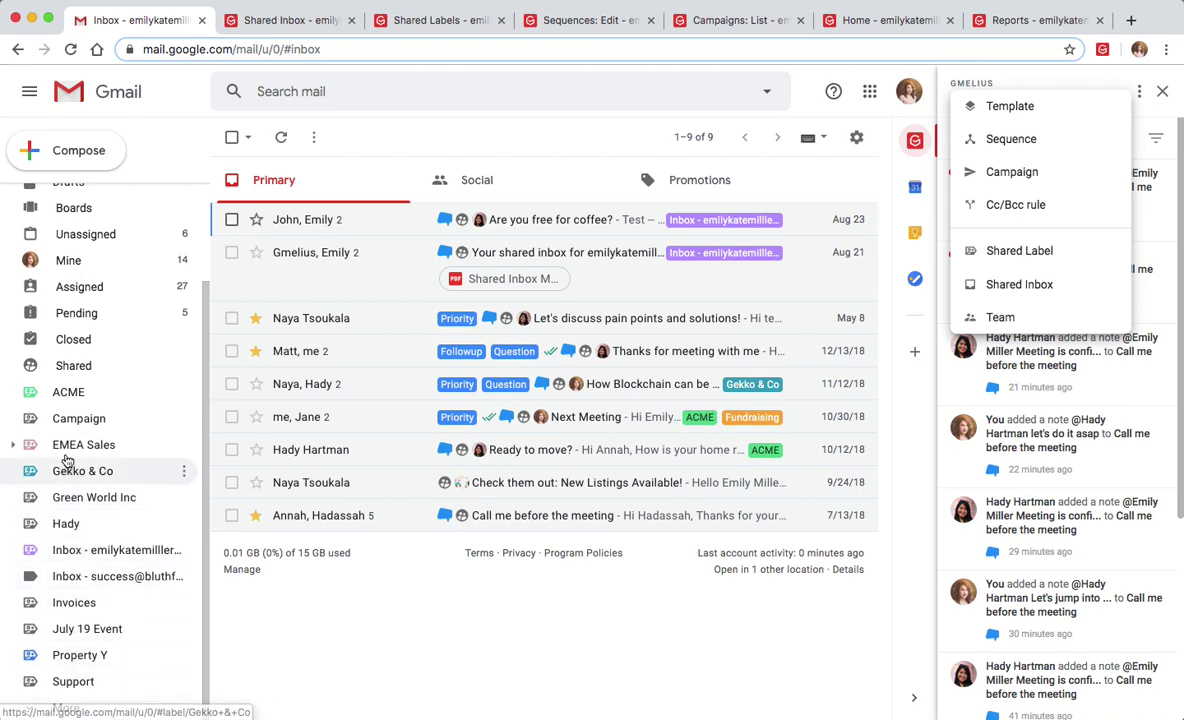
{"action": "left_click", "coordinate": [63, 399]}
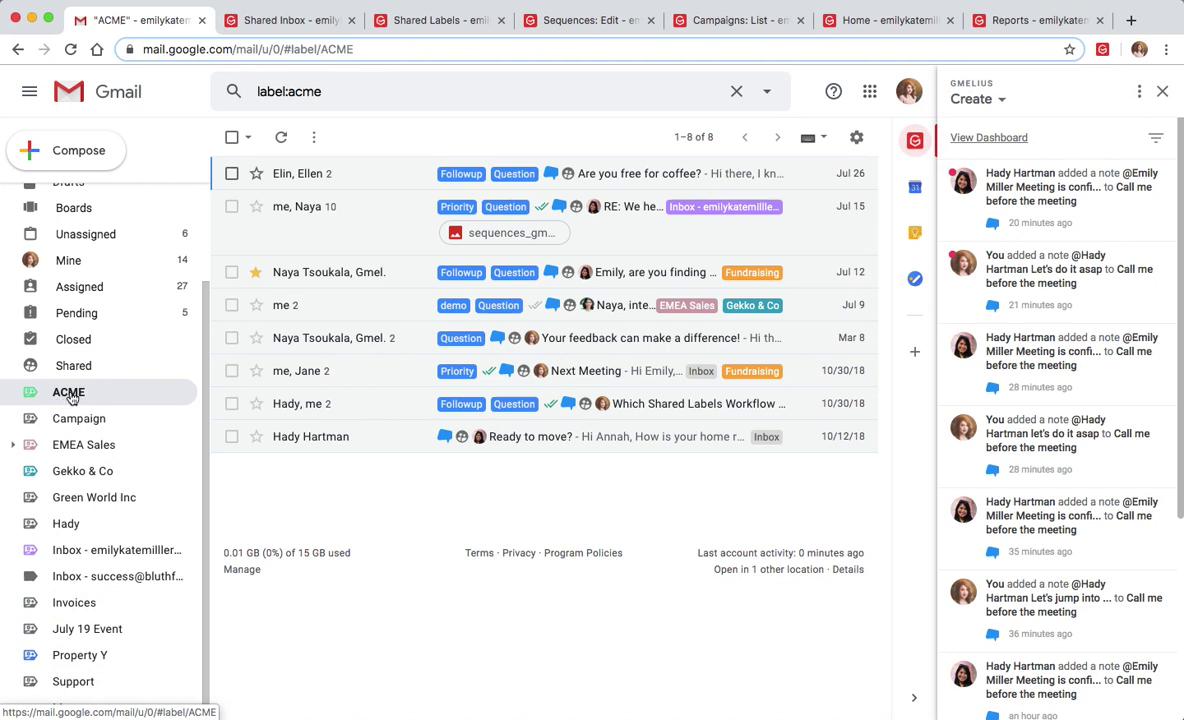
- Assign the 'Are you free for coffee?' conversation to Support Mailbox, then view Shared Labels
{"action": "left_click", "coordinate": [381, 174]}
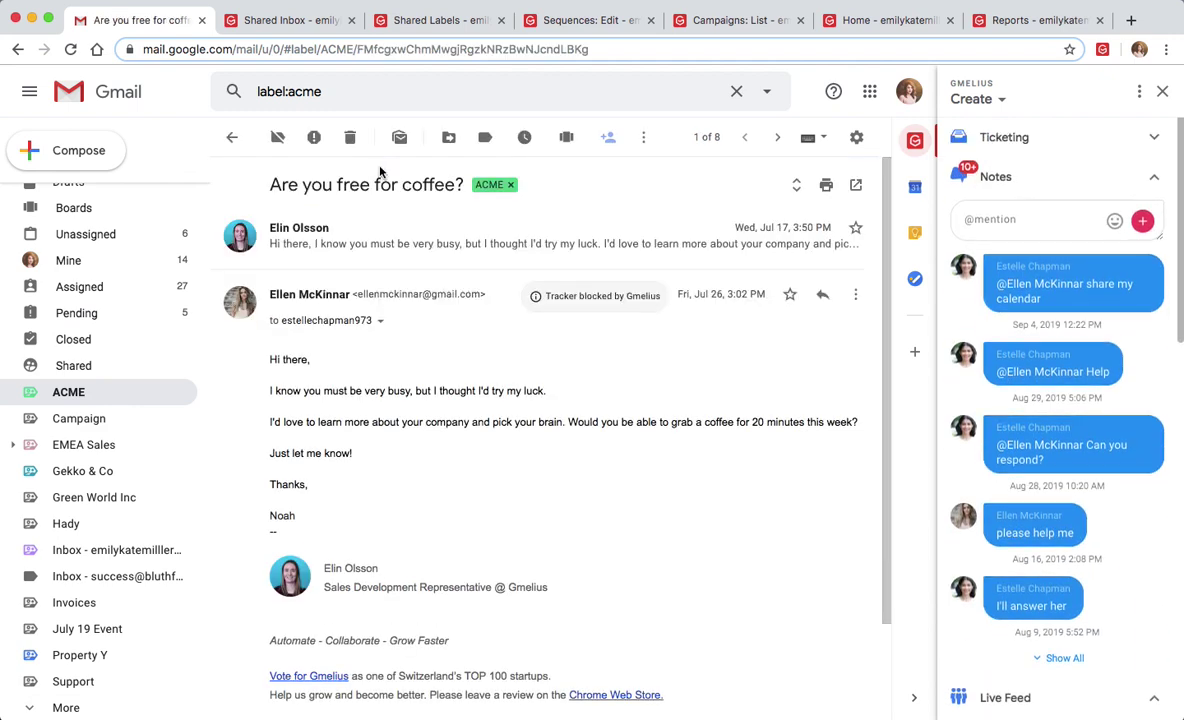
{"action": "left_click", "coordinate": [607, 146]}
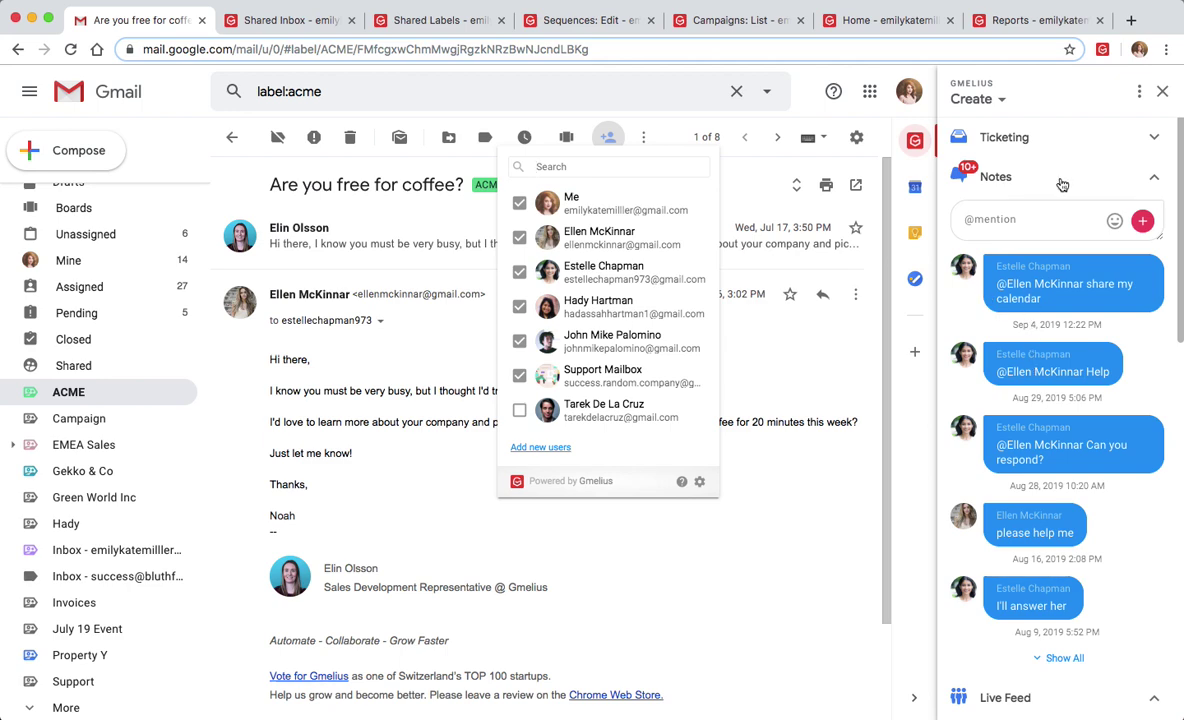
{"action": "left_click", "coordinate": [1064, 137]}
{"action": "left_click", "coordinate": [1099, 206]}
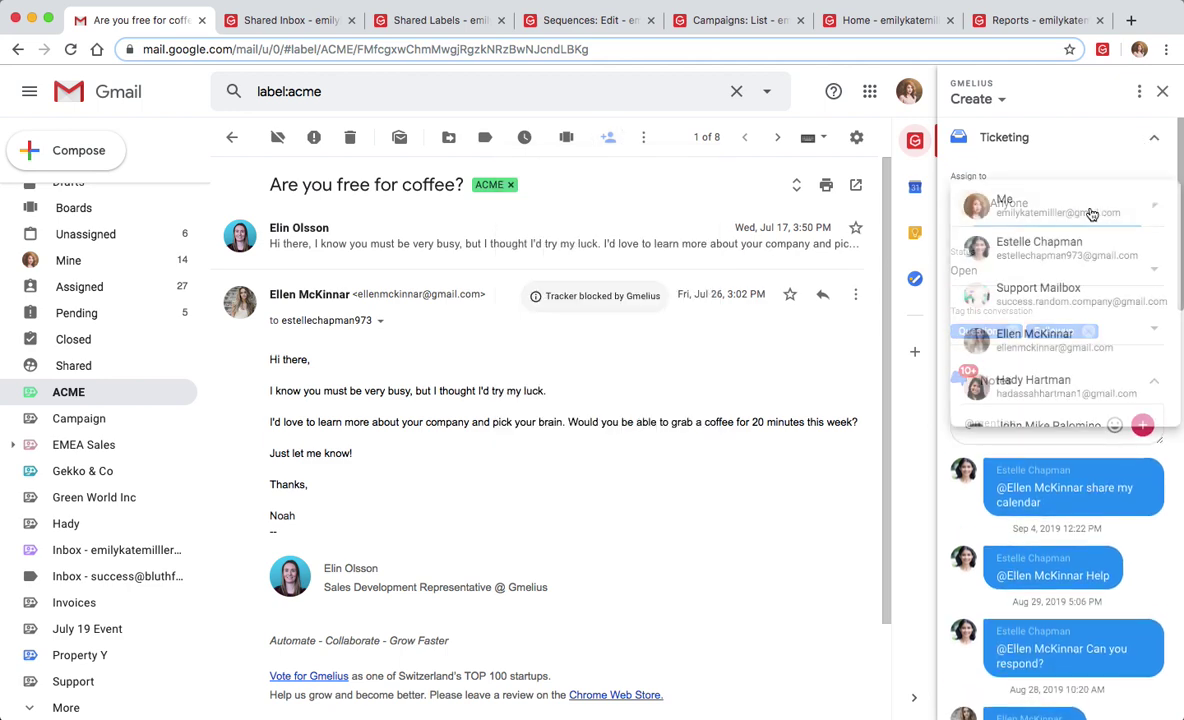
{"action": "left_click", "coordinate": [1035, 220]}
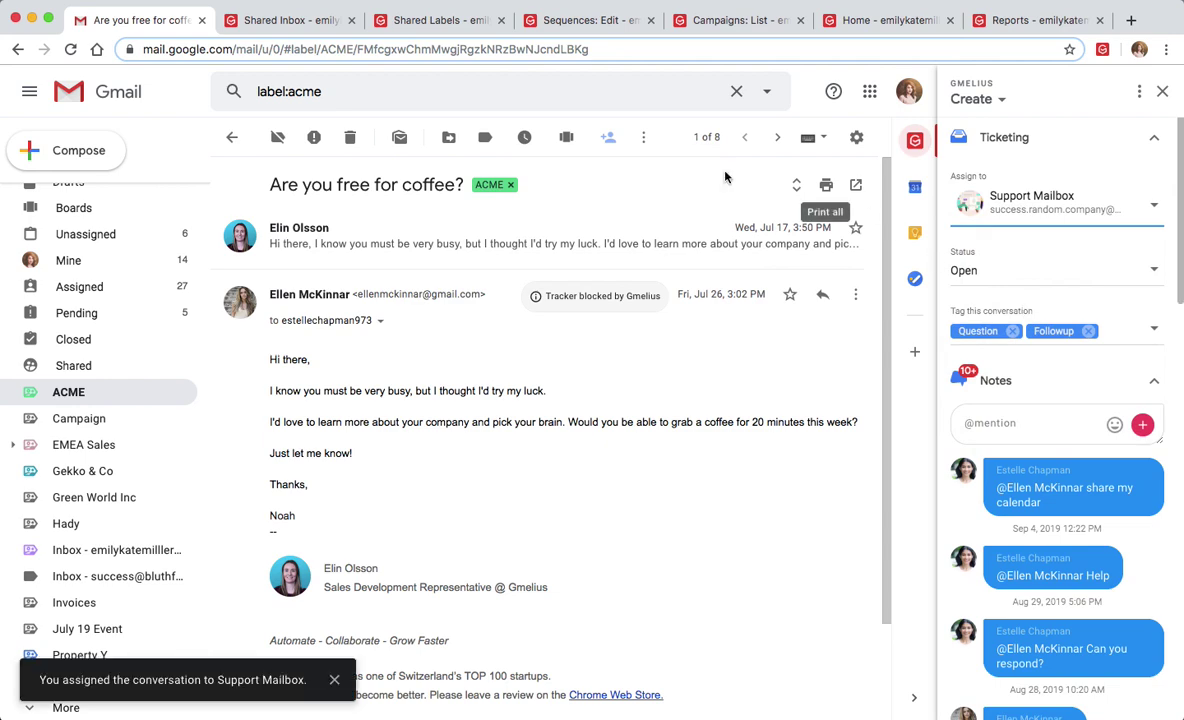
{"action": "left_click", "coordinate": [447, 22]}
- Inspect Green World Inc's Slack settings, toggle New notes off and on, and cancel unchanged
{"action": "left_click", "coordinate": [1055, 288]}
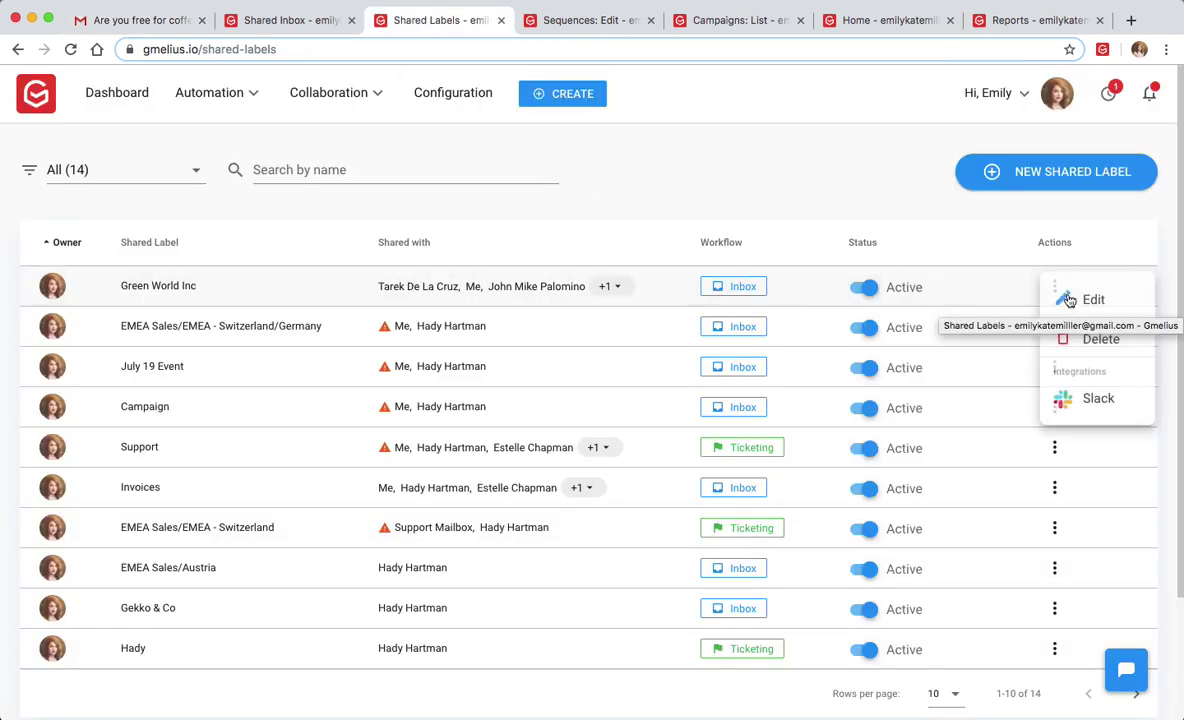
{"action": "left_click", "coordinate": [1068, 398]}
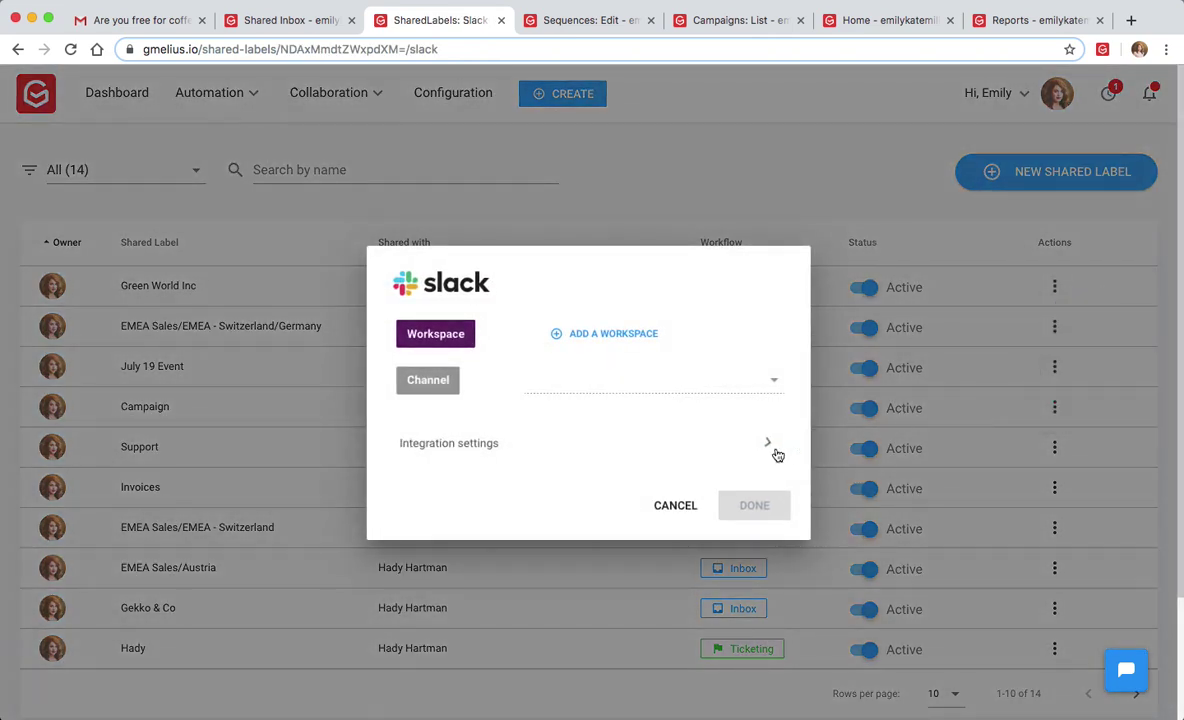
{"action": "left_click", "coordinate": [776, 452]}
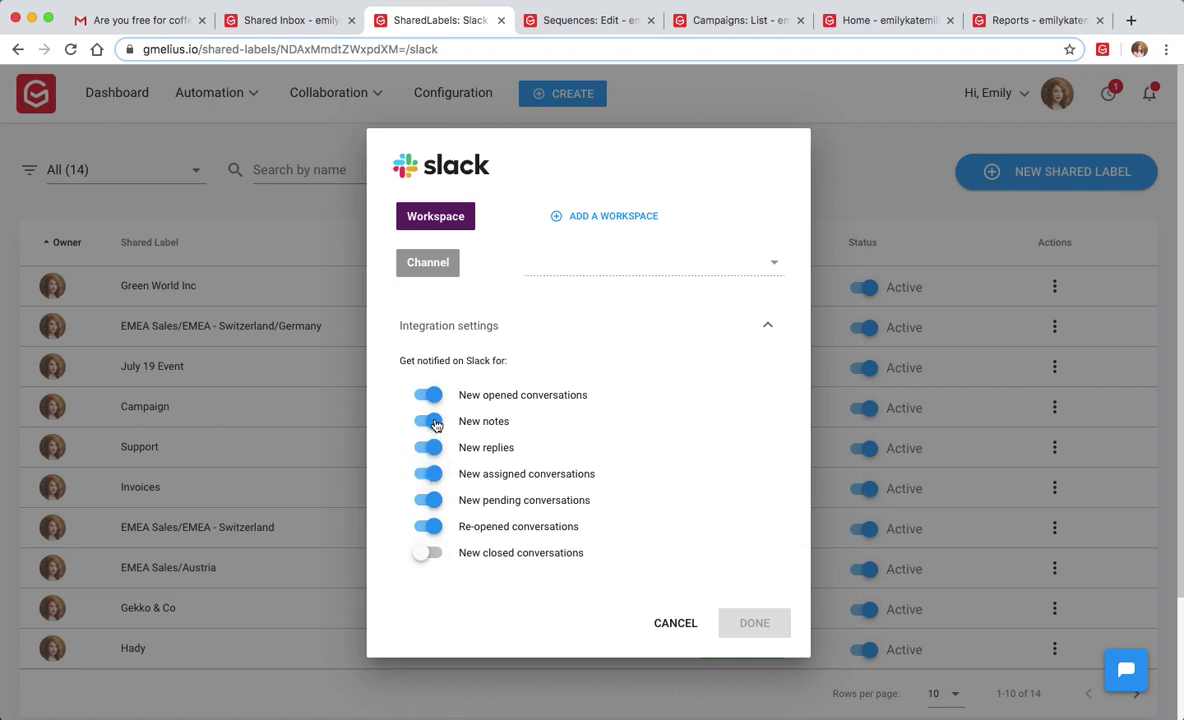
{"action": "left_click", "coordinate": [435, 425]}
{"action": "left_click", "coordinate": [435, 425]}
{"action": "left_click", "coordinate": [660, 622]}
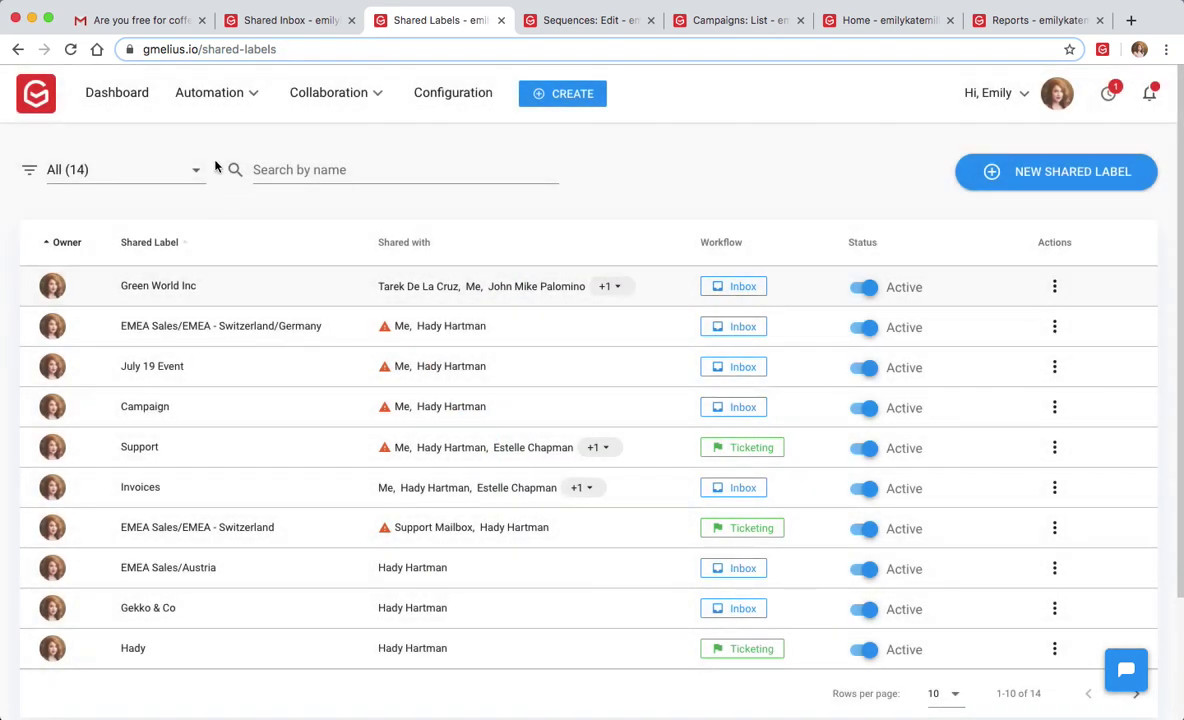
- View the Sales board in Gmail with the Gmelius panel closed, then return to the Primary inbox
{"action": "left_click", "coordinate": [143, 21]}
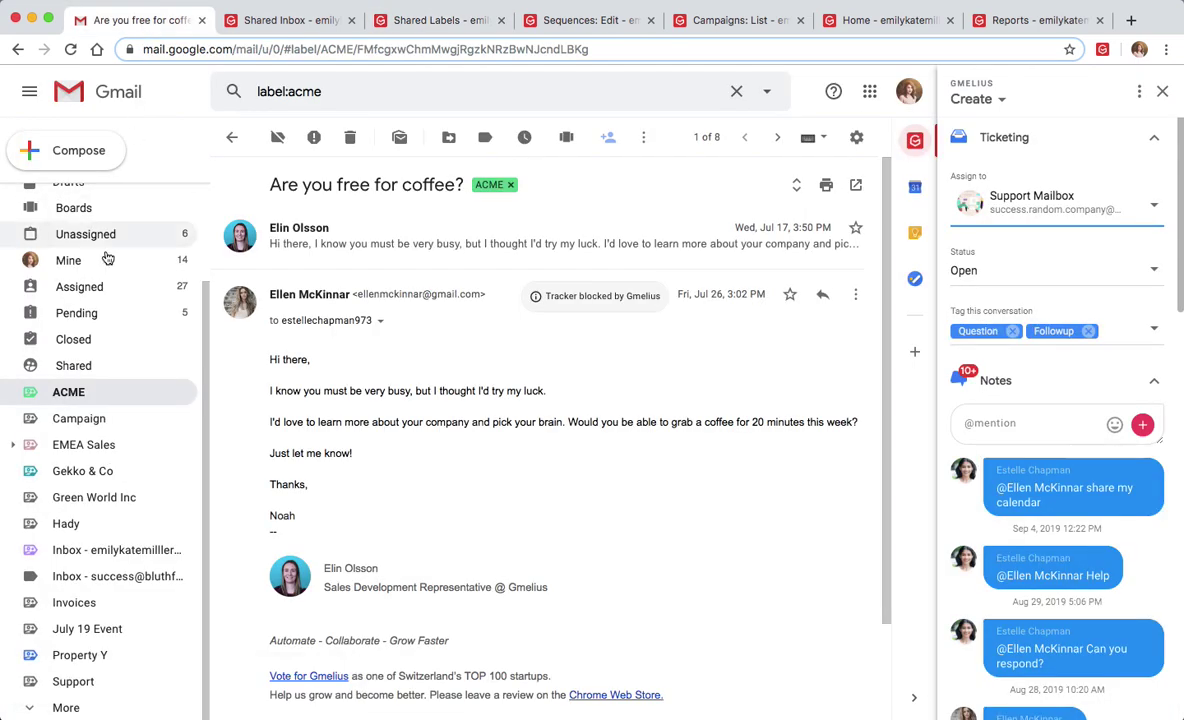
{"action": "left_click", "coordinate": [80, 214]}
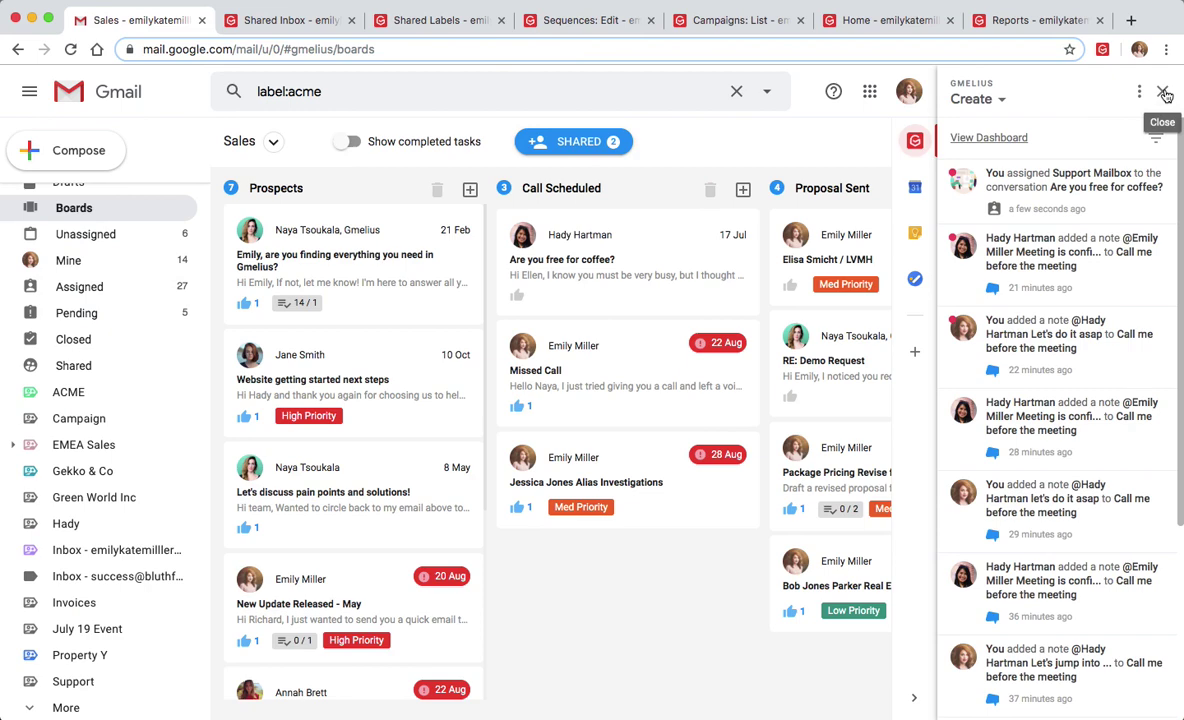
{"action": "left_click", "coordinate": [1162, 91]}
{"action": "scroll", "coordinate": [913, 428], "scroll_direction": "right", "scroll_amount": 3}
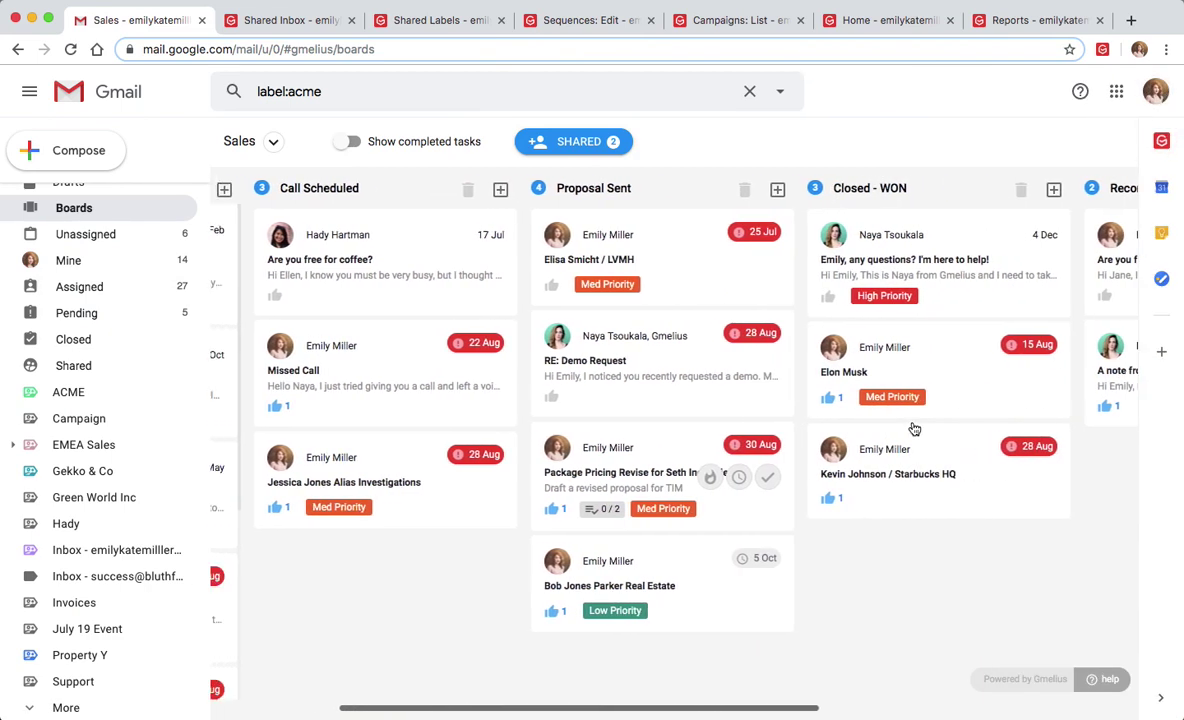
{"action": "scroll", "coordinate": [66, 343], "scroll_direction": "up", "scroll_amount": 3}
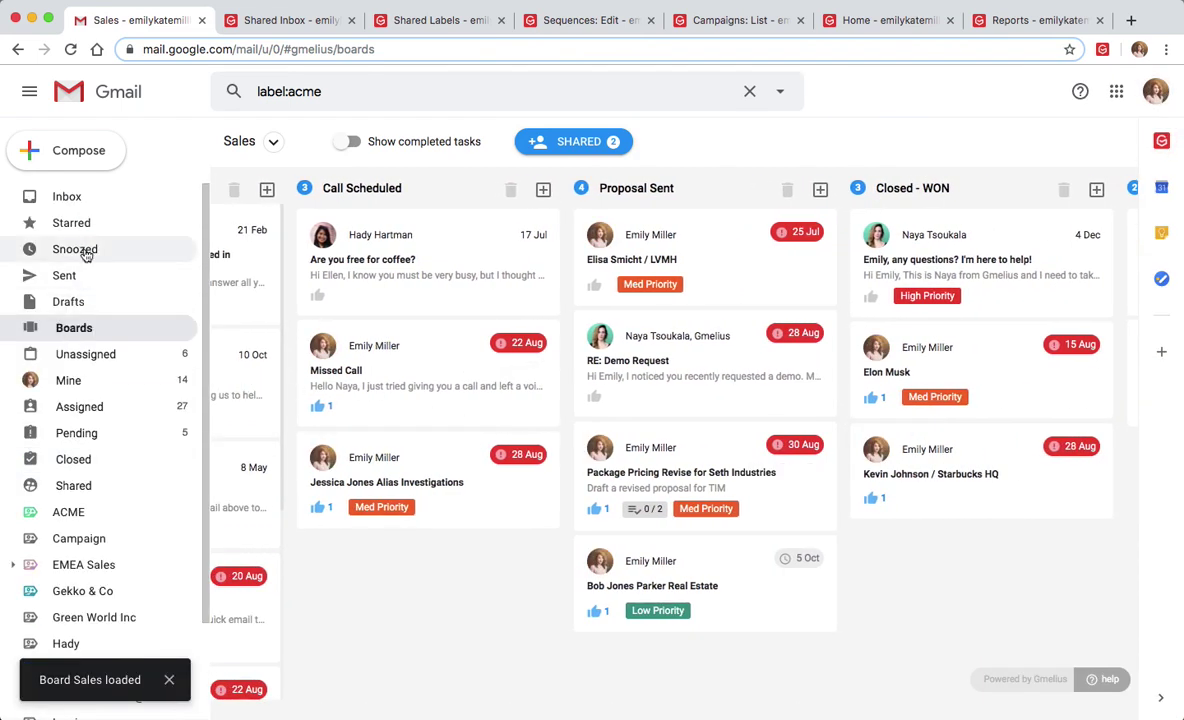
{"action": "left_click", "coordinate": [81, 196]}
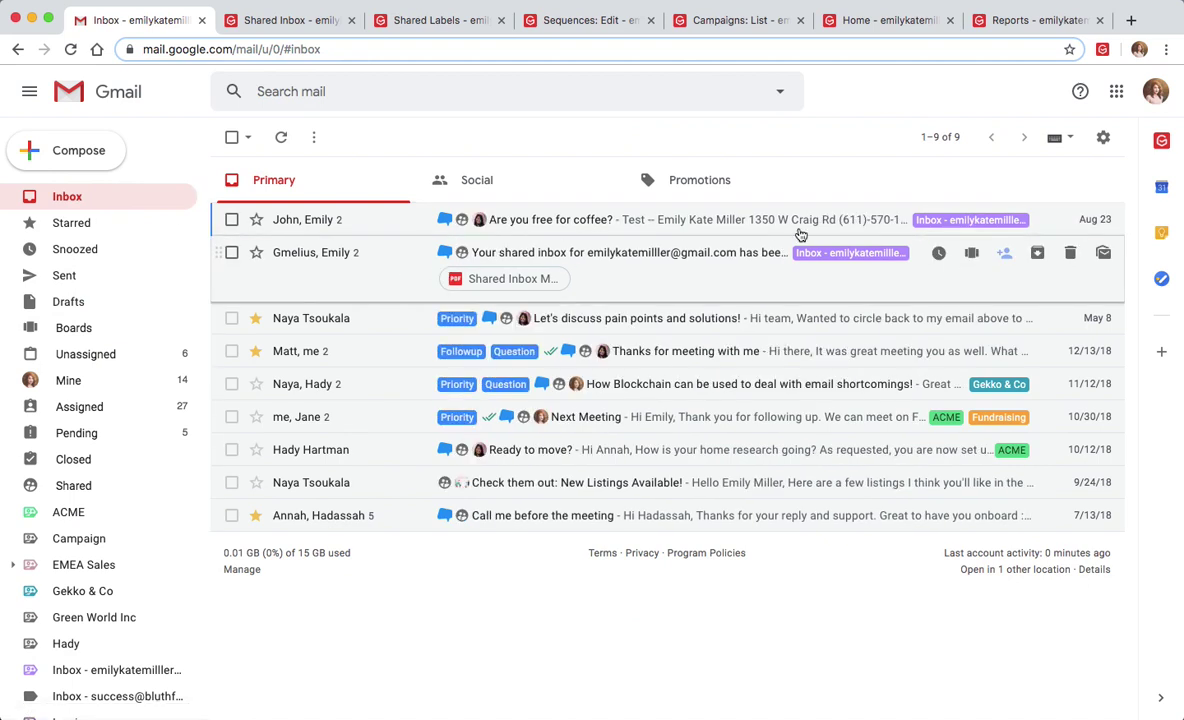
- Preview and dismiss a conversation's board picker, then reopen the Gmelius Create options
{"action": "left_click", "coordinate": [971, 220]}
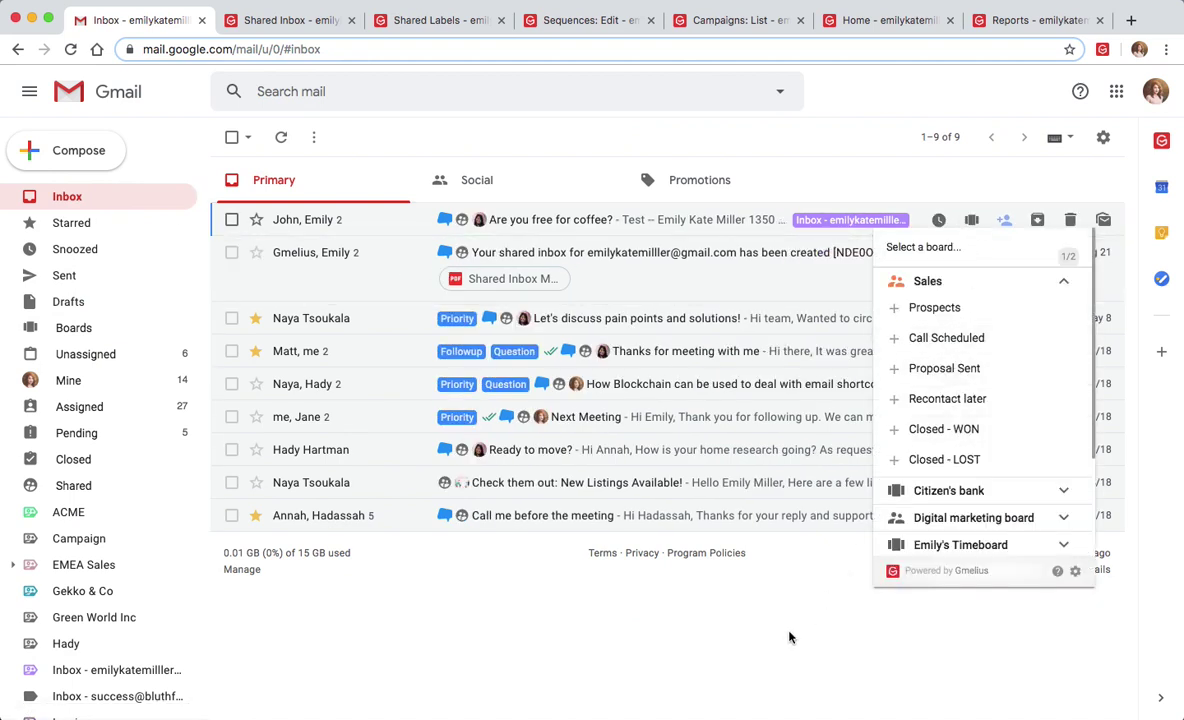
{"action": "left_click", "coordinate": [736, 590]}
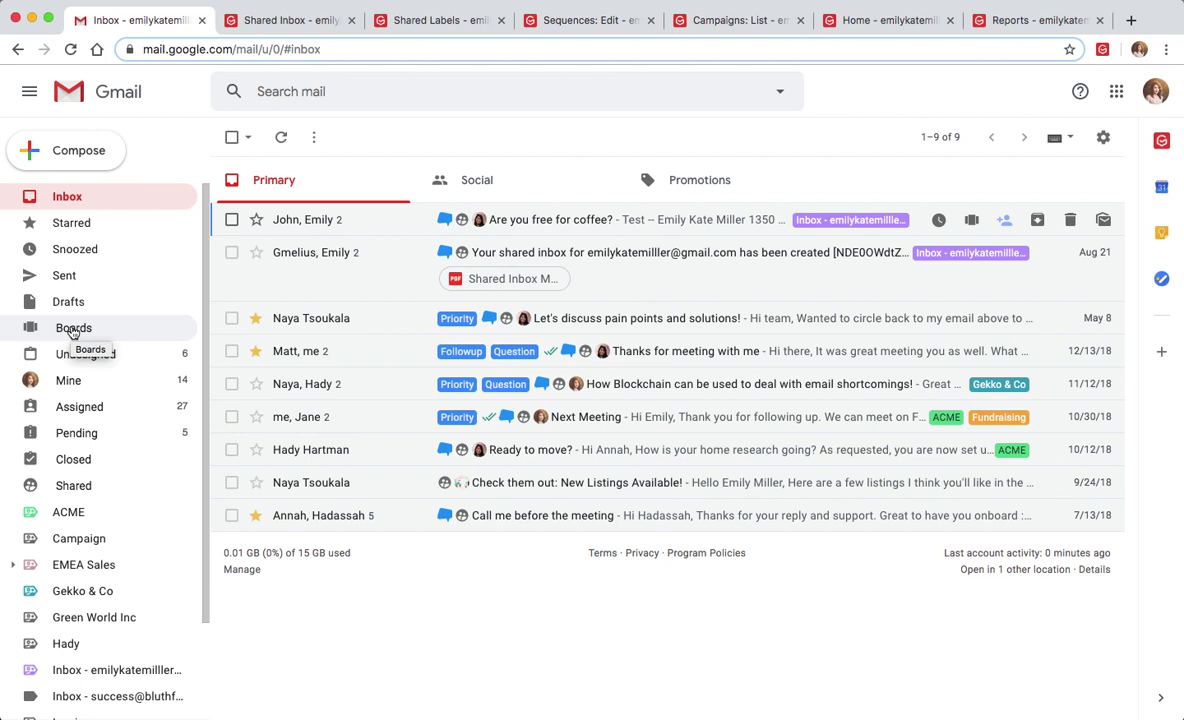
{"action": "left_click", "coordinate": [1160, 141]}
{"action": "left_click", "coordinate": [1003, 102]}
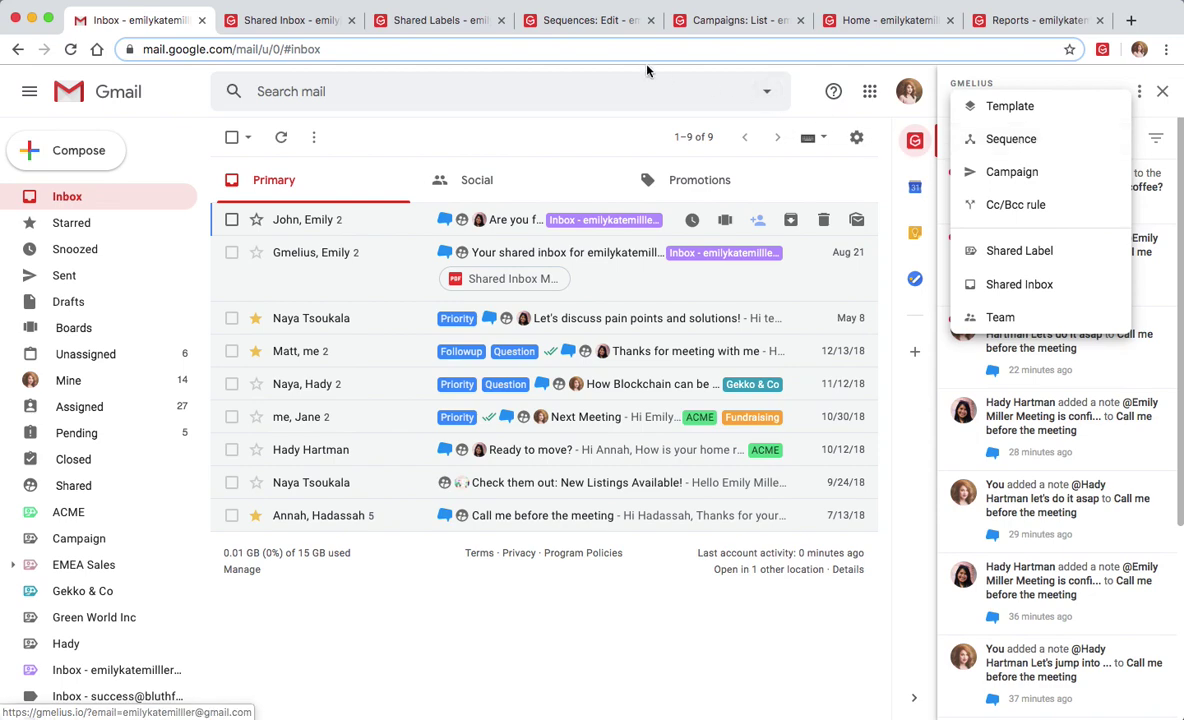
- Scroll the sequence flow down to its Move to board (Sales) and Add a note actions
{"action": "left_click", "coordinate": [590, 22]}
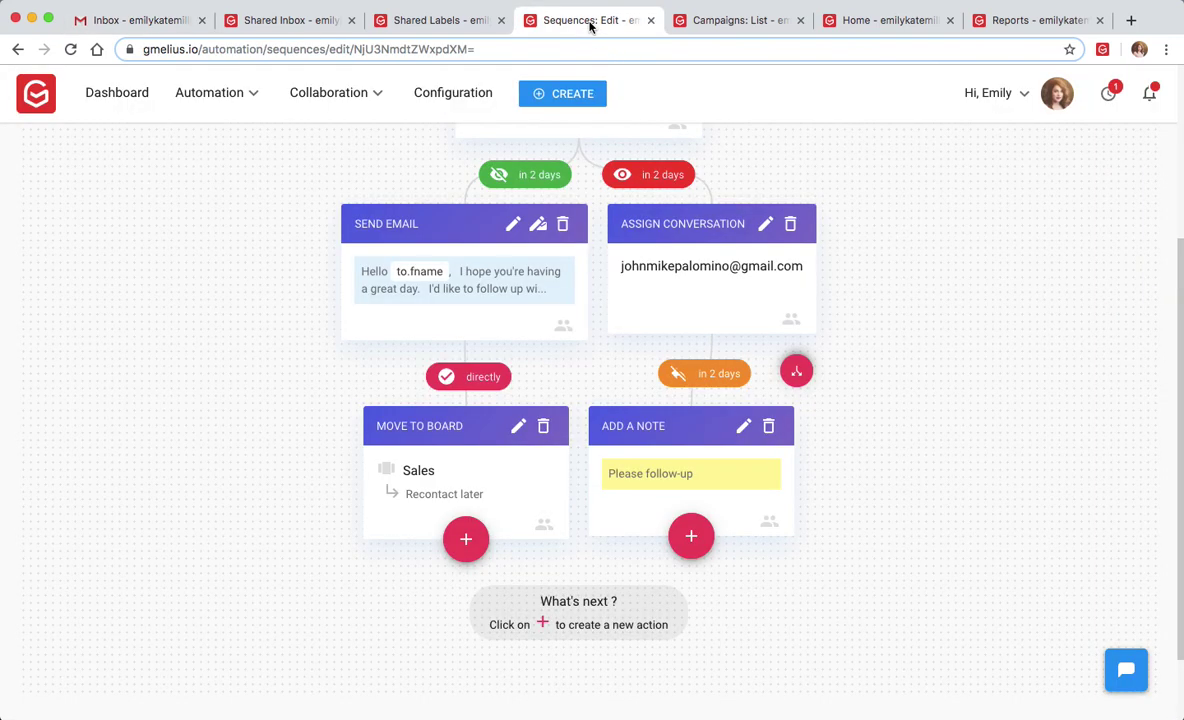
{"action": "scroll", "coordinate": [272, 212], "scroll_direction": "up", "scroll_amount": 5}
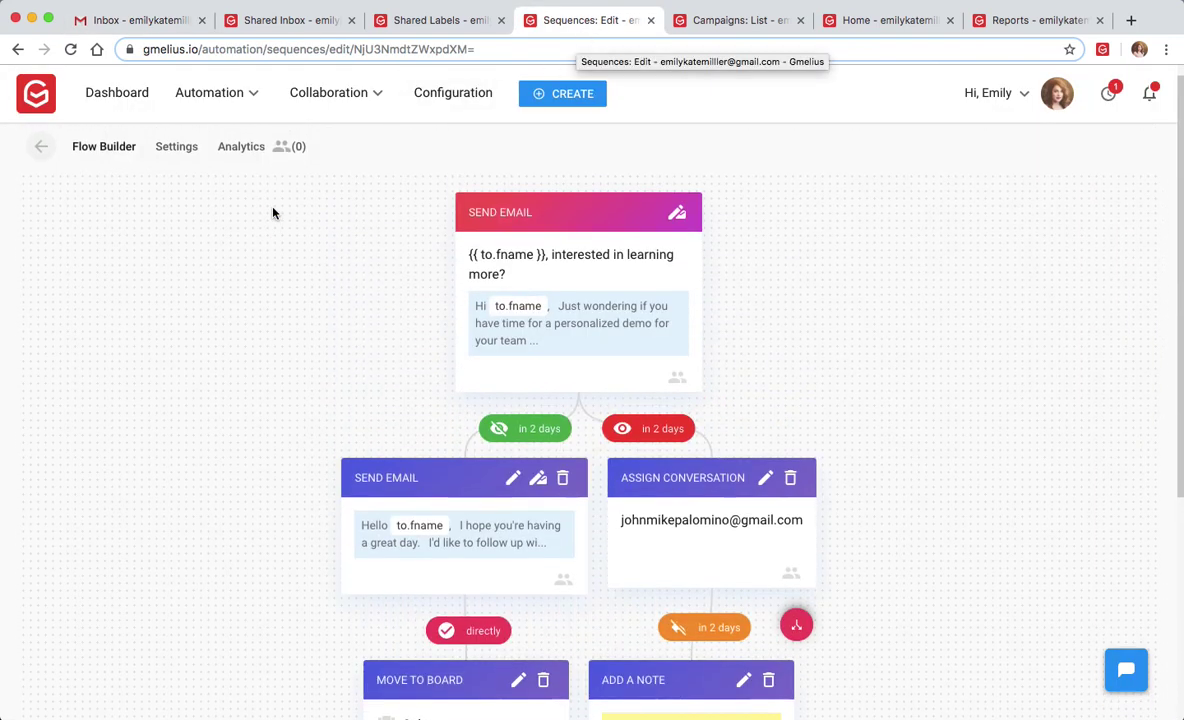
{"action": "scroll", "coordinate": [272, 212], "scroll_direction": "down", "scroll_amount": 2}
{"action": "scroll", "coordinate": [272, 212], "scroll_direction": "down", "scroll_amount": 5}
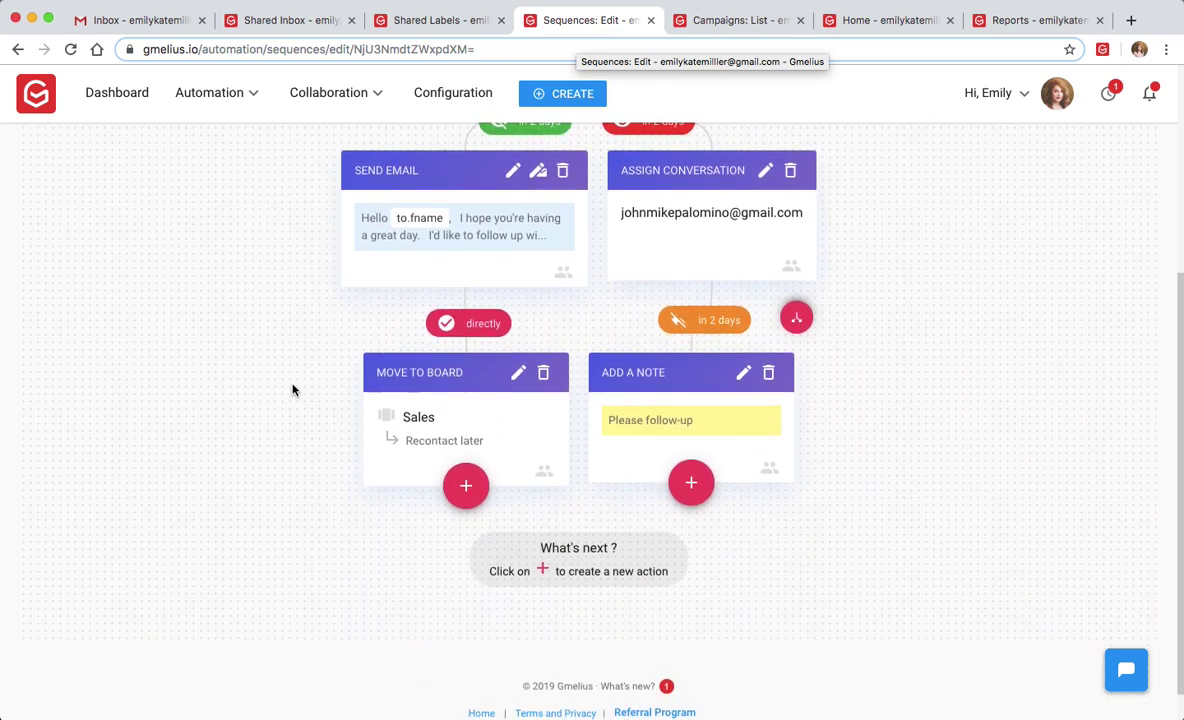
{"action": "scroll", "coordinate": [291, 394], "scroll_direction": "down", "scroll_amount": 1}
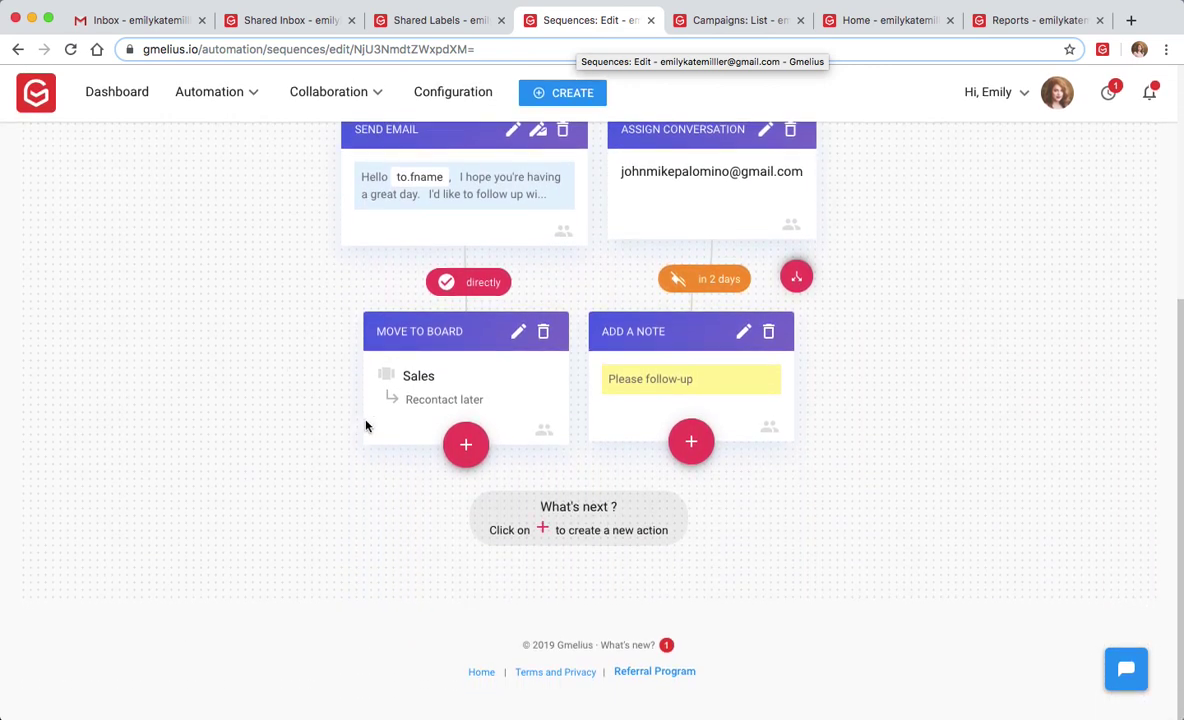
{"action": "left_click", "coordinate": [452, 444]}
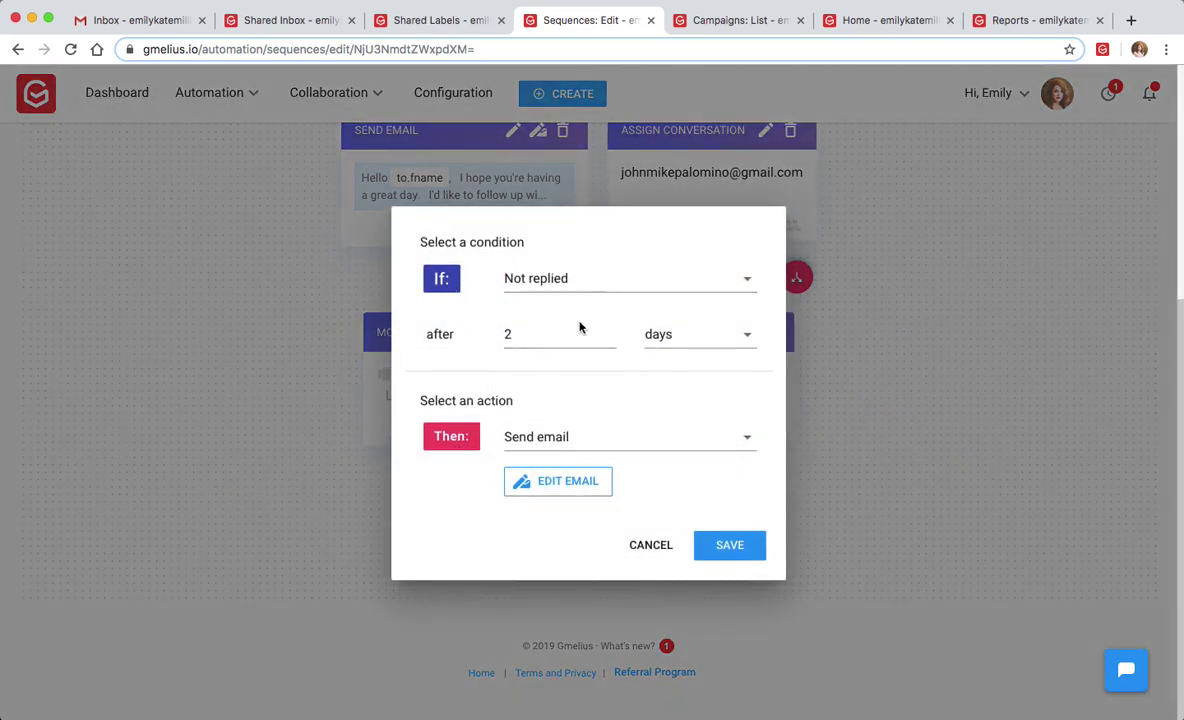
{"action": "left_click", "coordinate": [613, 447]}
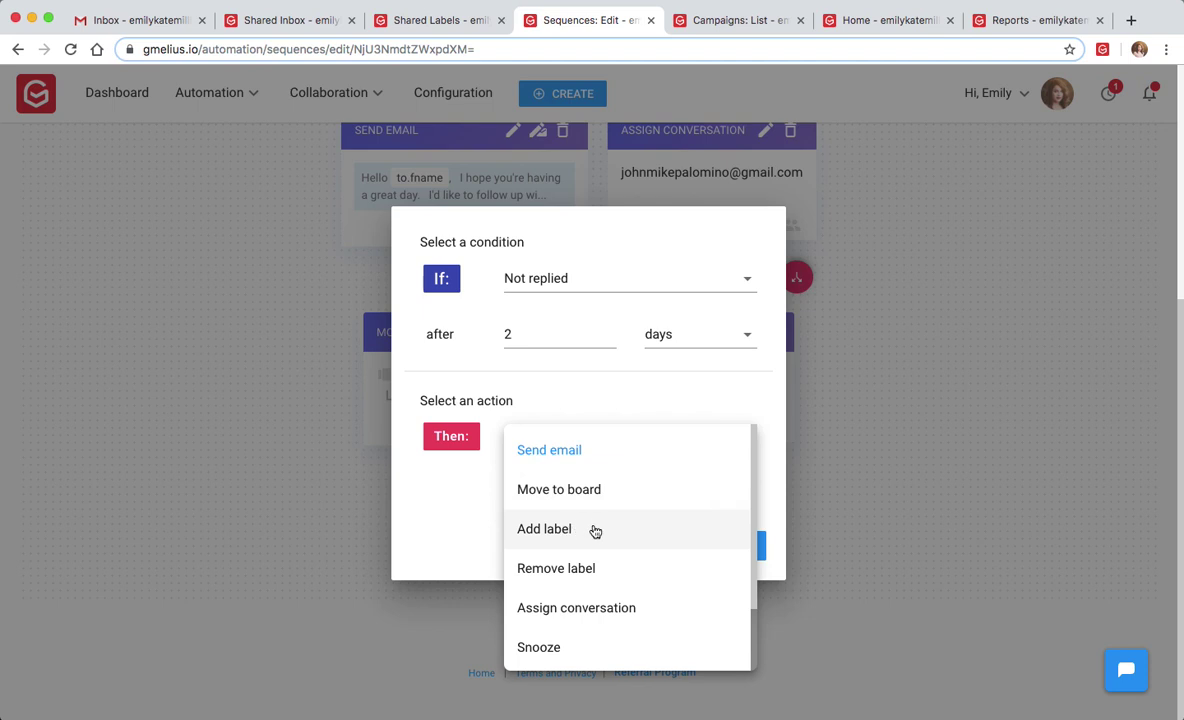
{"action": "scroll", "coordinate": [596, 531], "scroll_direction": "down", "scroll_amount": 1}
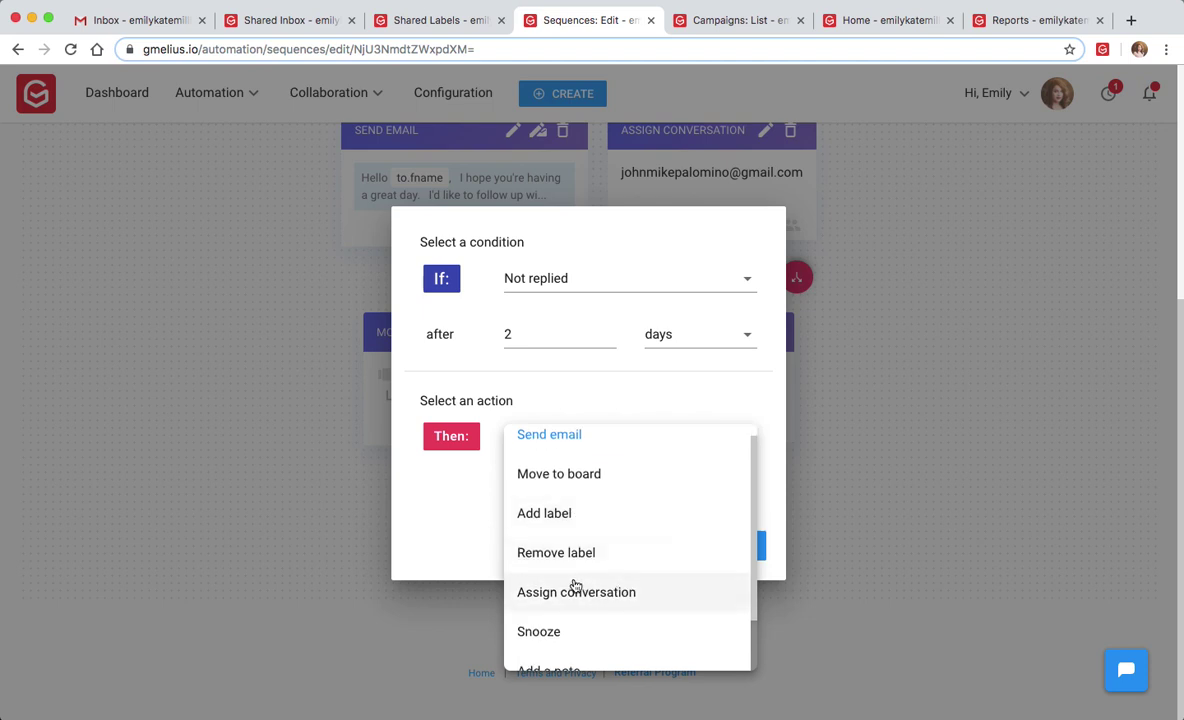
{"action": "scroll", "coordinate": [586, 588], "scroll_direction": "down", "scroll_amount": 2}
{"action": "scroll", "coordinate": [521, 560], "scroll_direction": "up", "scroll_amount": 3}
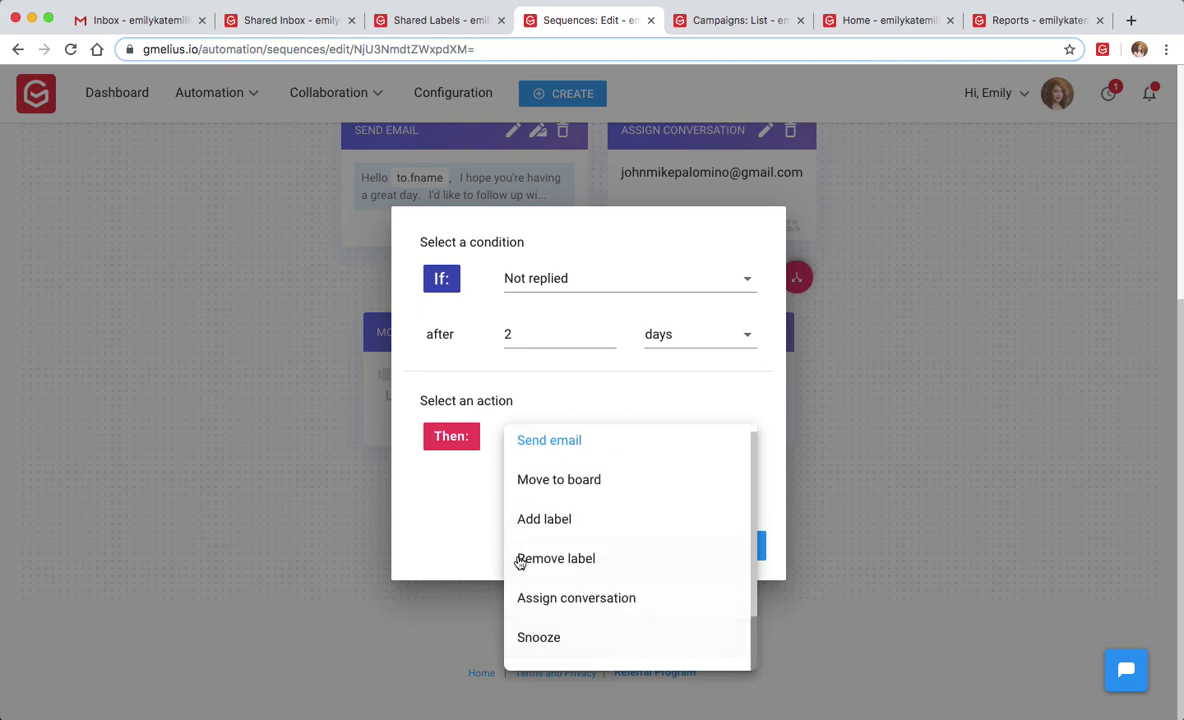
{"action": "left_click", "coordinate": [476, 534]}
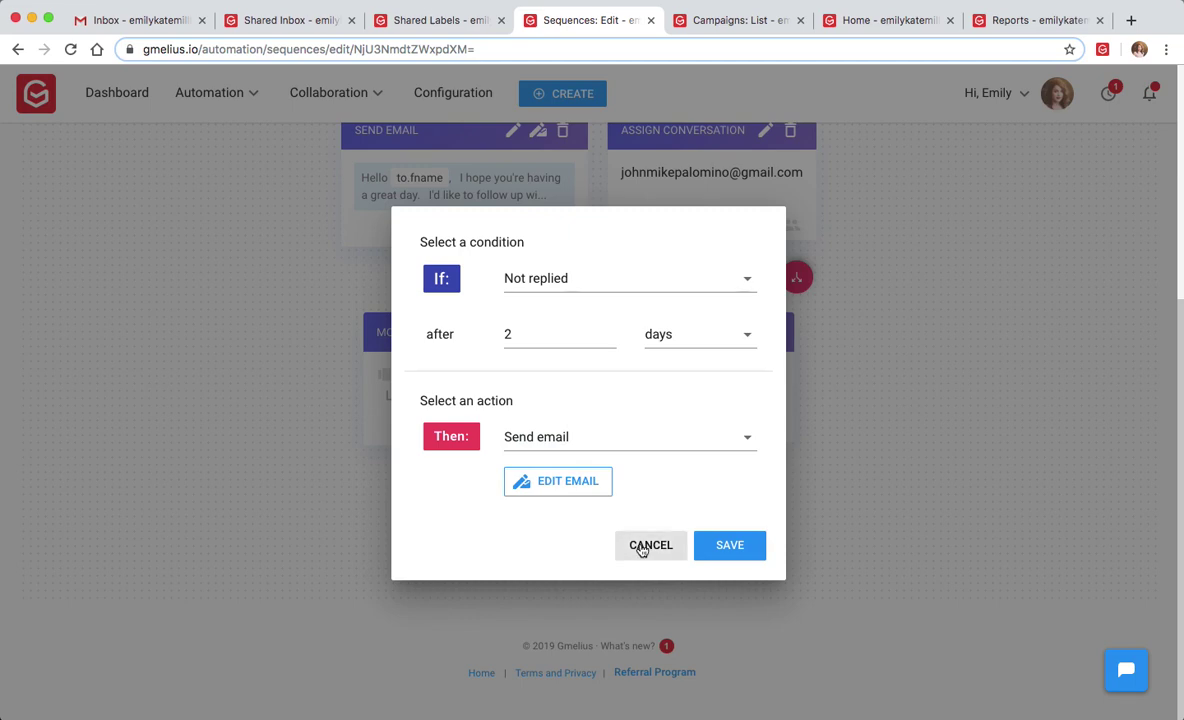
{"action": "left_click", "coordinate": [645, 545]}
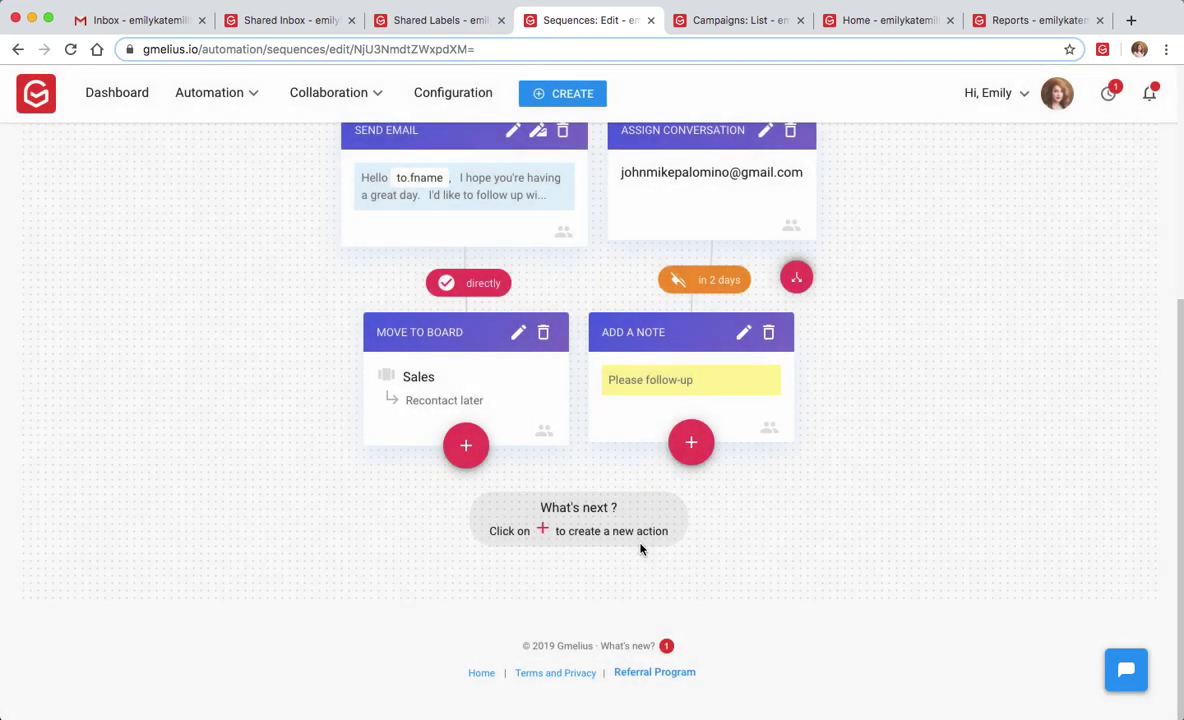
- Start a new email, browse its Gmelius sequences and templates, then discard the draft
{"action": "left_click", "coordinate": [132, 22]}
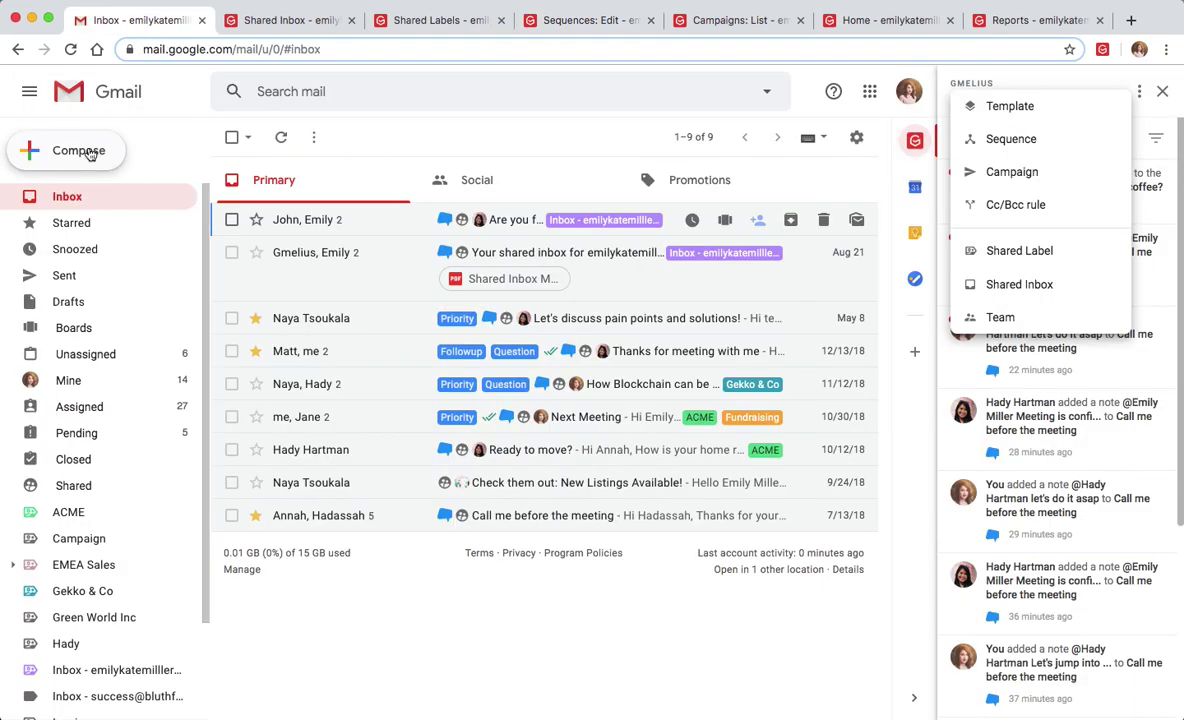
{"action": "left_click", "coordinate": [88, 151]}
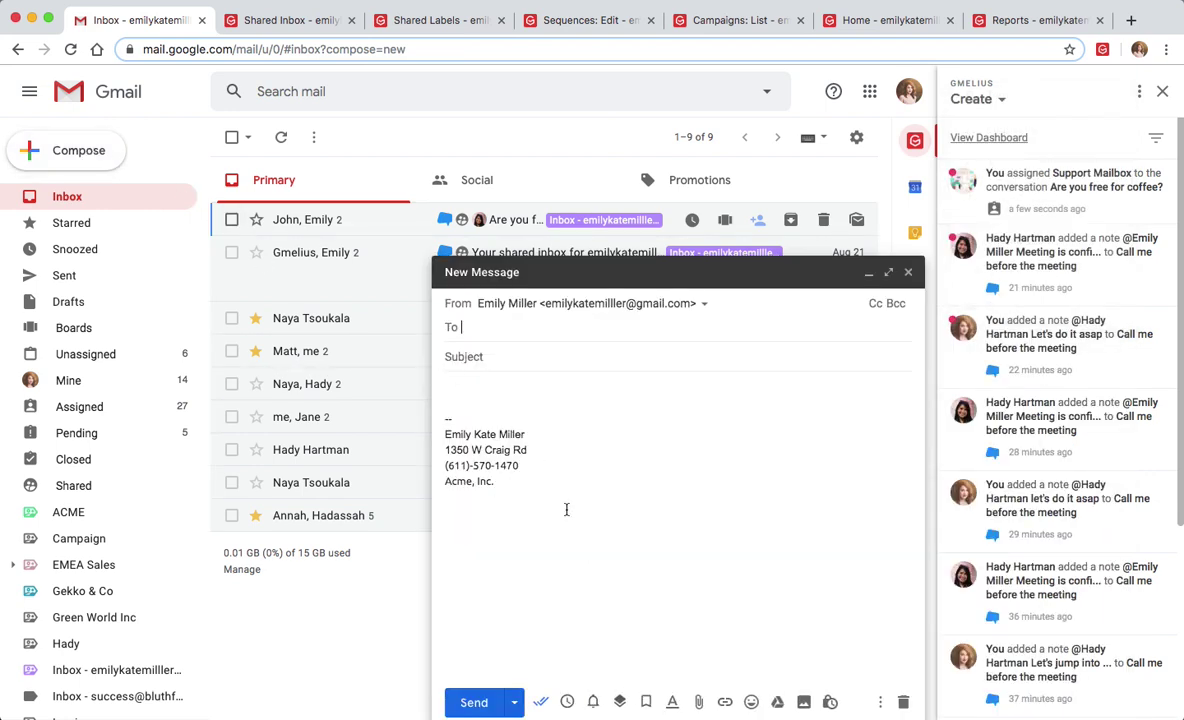
{"action": "left_click", "coordinate": [619, 702]}
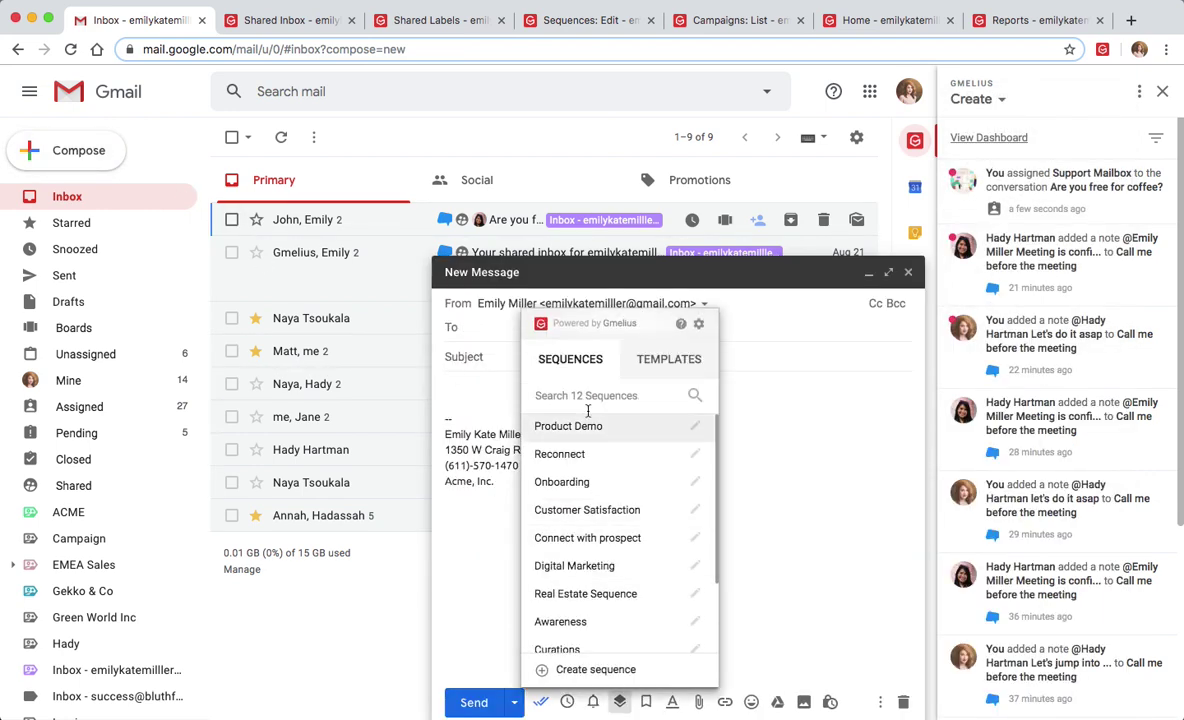
{"action": "left_click", "coordinate": [666, 359]}
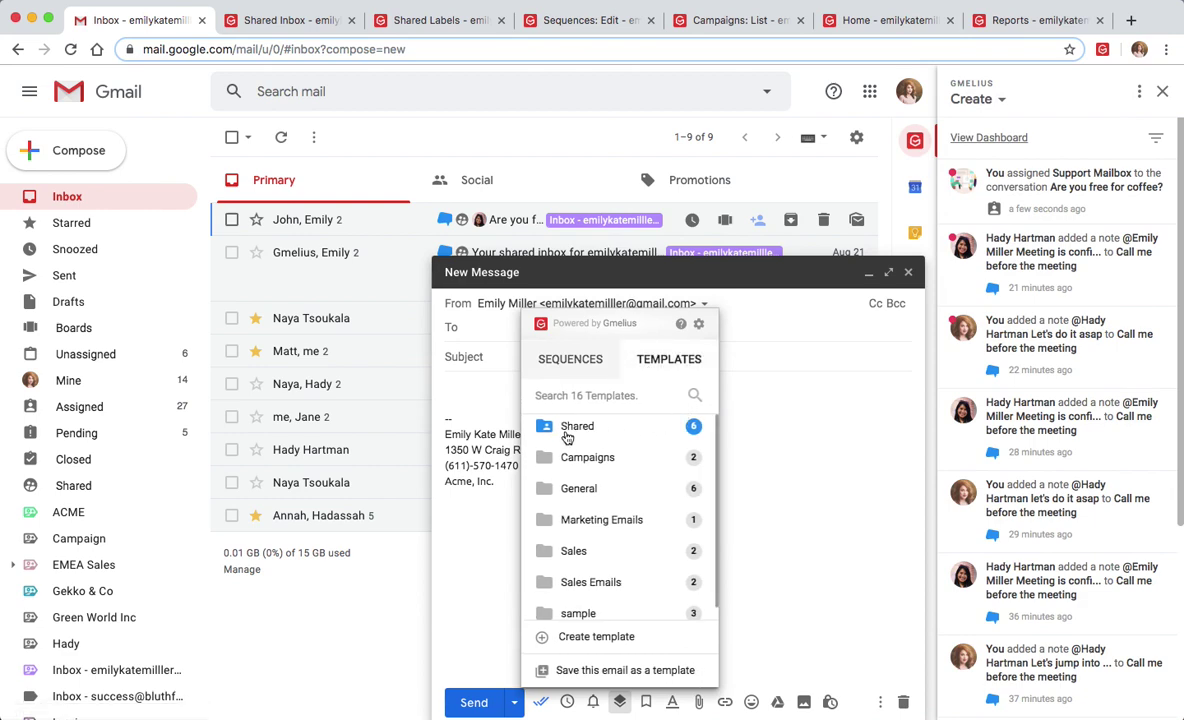
{"action": "left_click", "coordinate": [903, 702]}
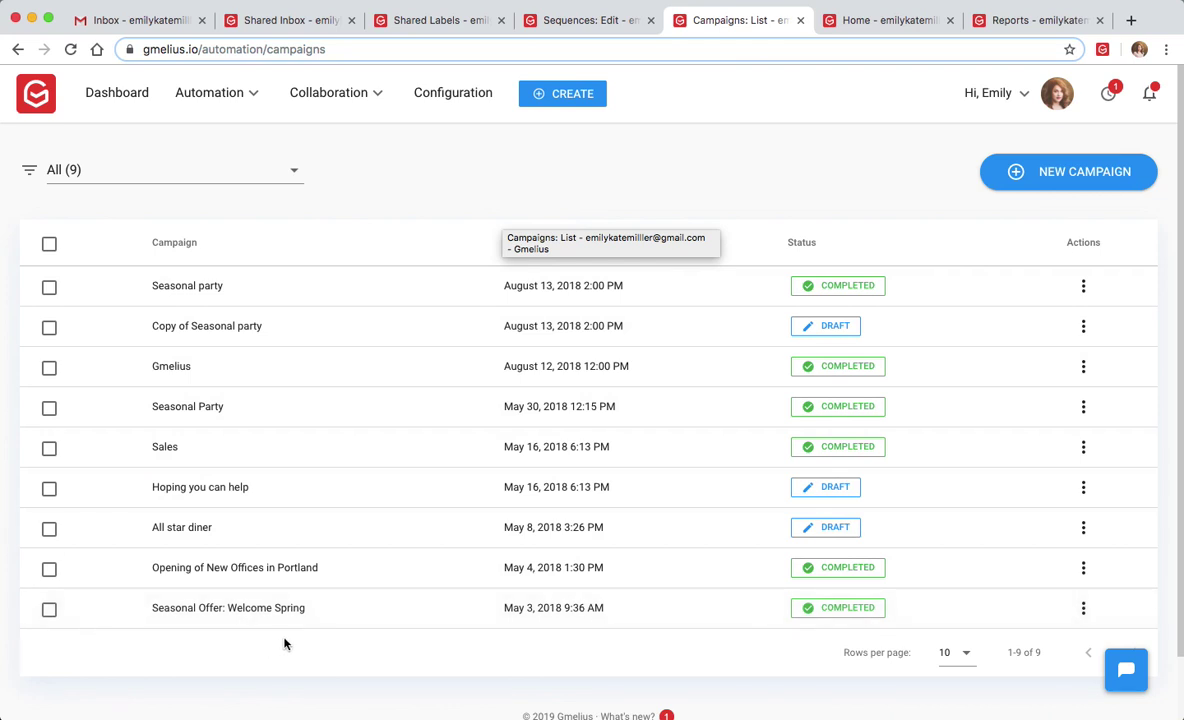
- Open and dismiss the actions menu for the Opening of New Offices in Portland campaign
{"action": "left_click", "coordinate": [1083, 567]}
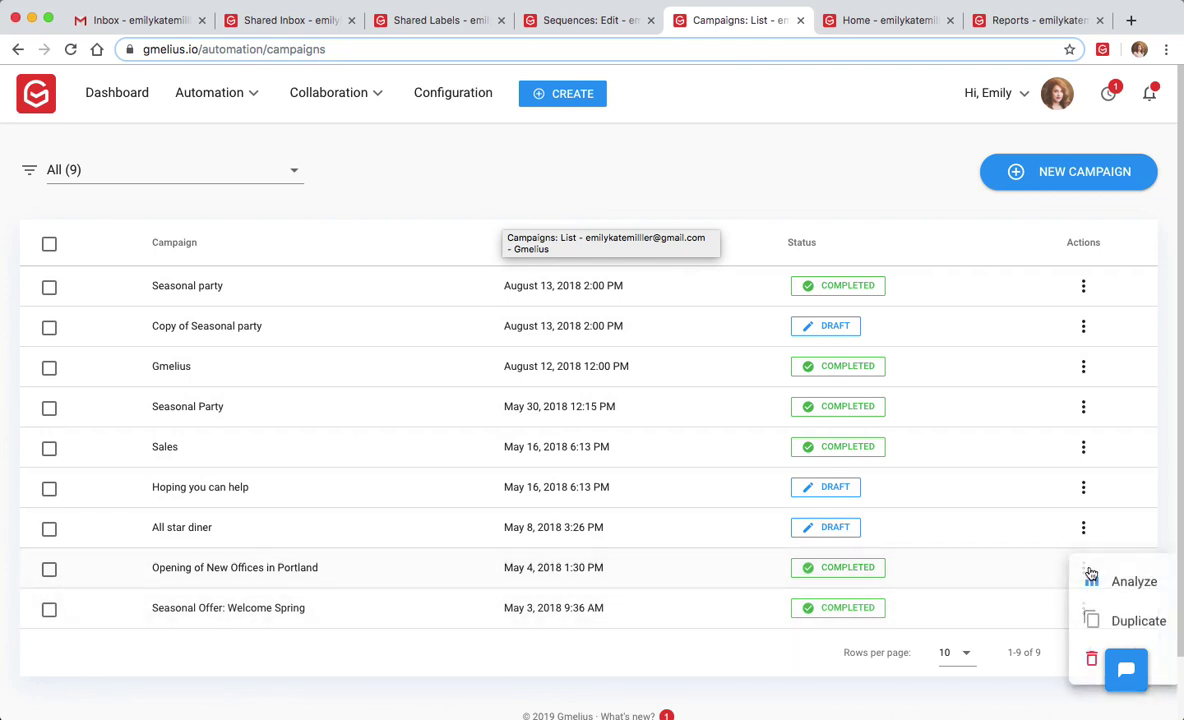
{"action": "left_click", "coordinate": [985, 448]}
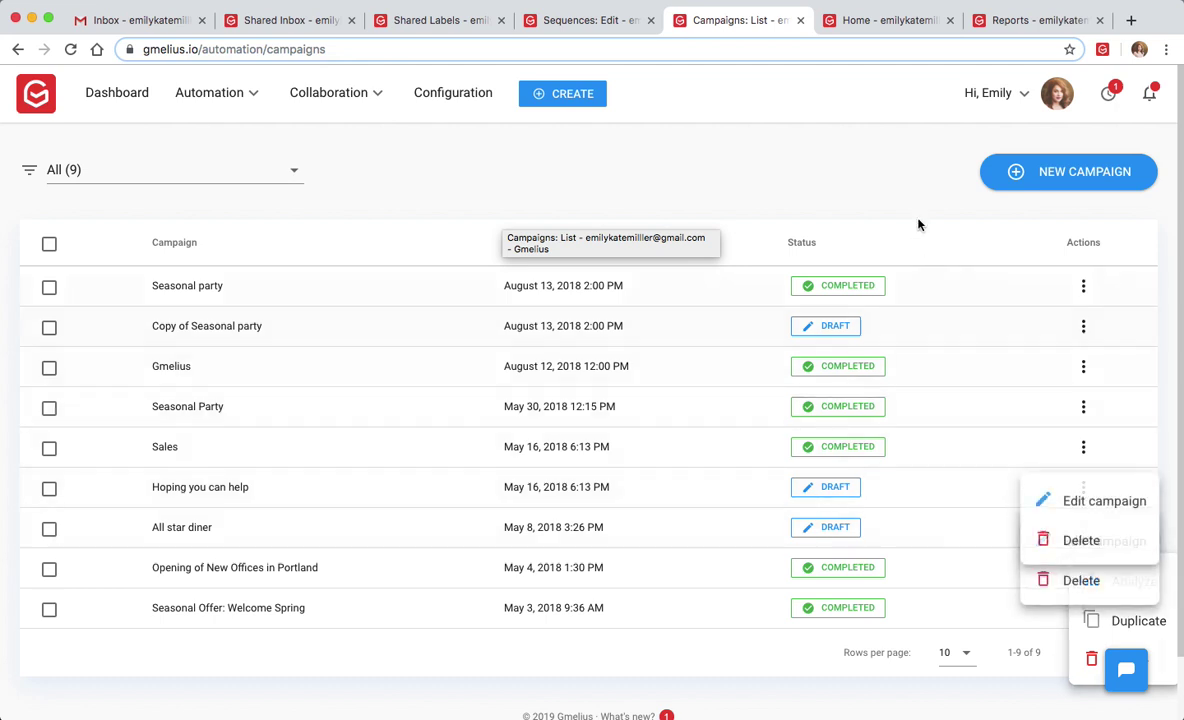
- Switch to the Gmelius Home dashboard to see the Last Opens tracking table
{"action": "left_click", "coordinate": [869, 22]}
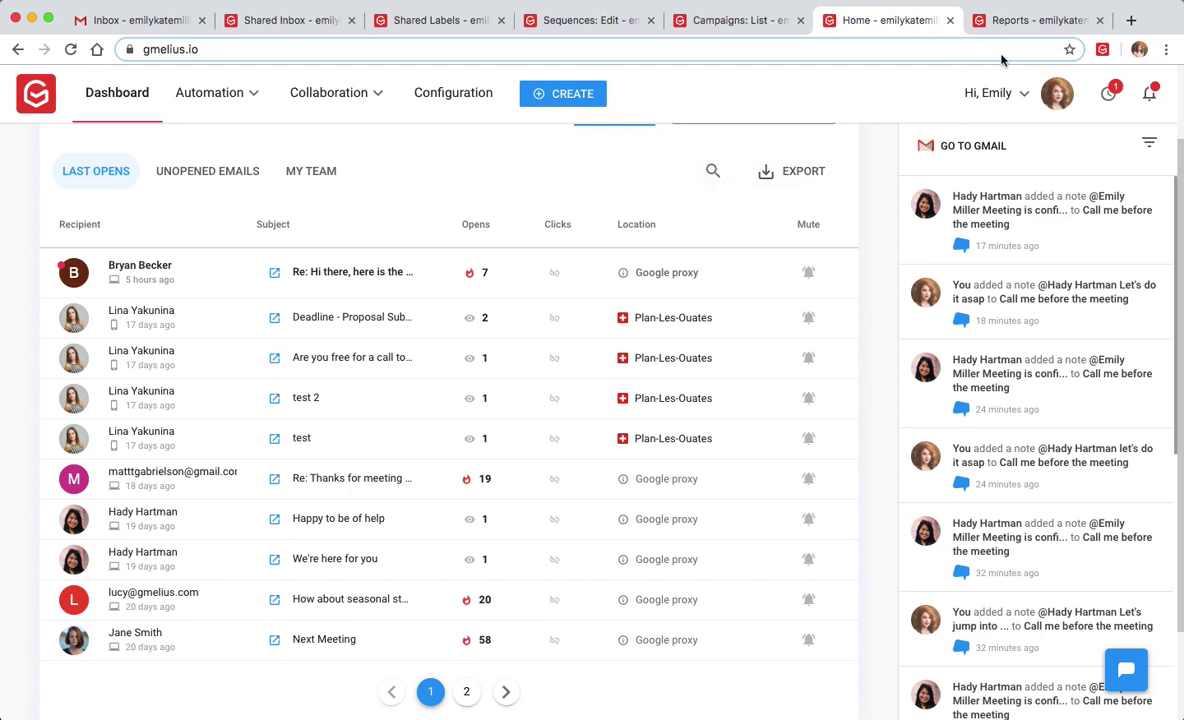
- Open Reports and browse the available report types, staying on the Team report
{"action": "left_click", "coordinate": [1029, 21]}
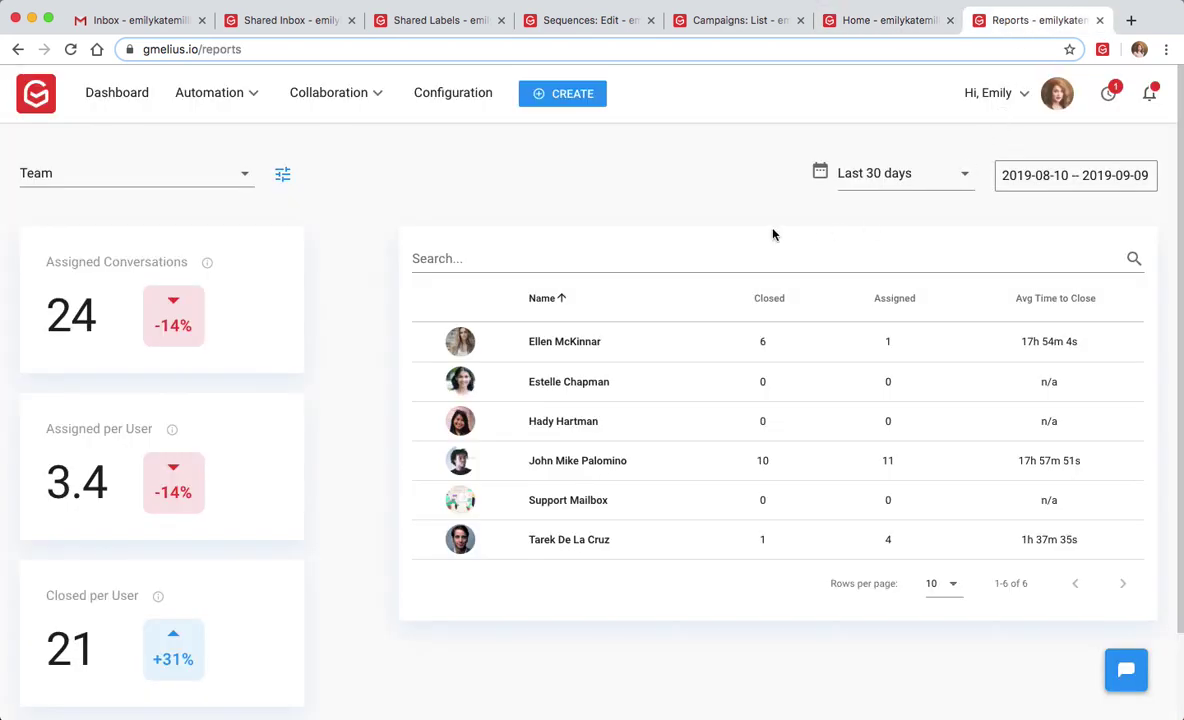
{"action": "scroll", "coordinate": [645, 212], "scroll_direction": "down", "scroll_amount": 2}
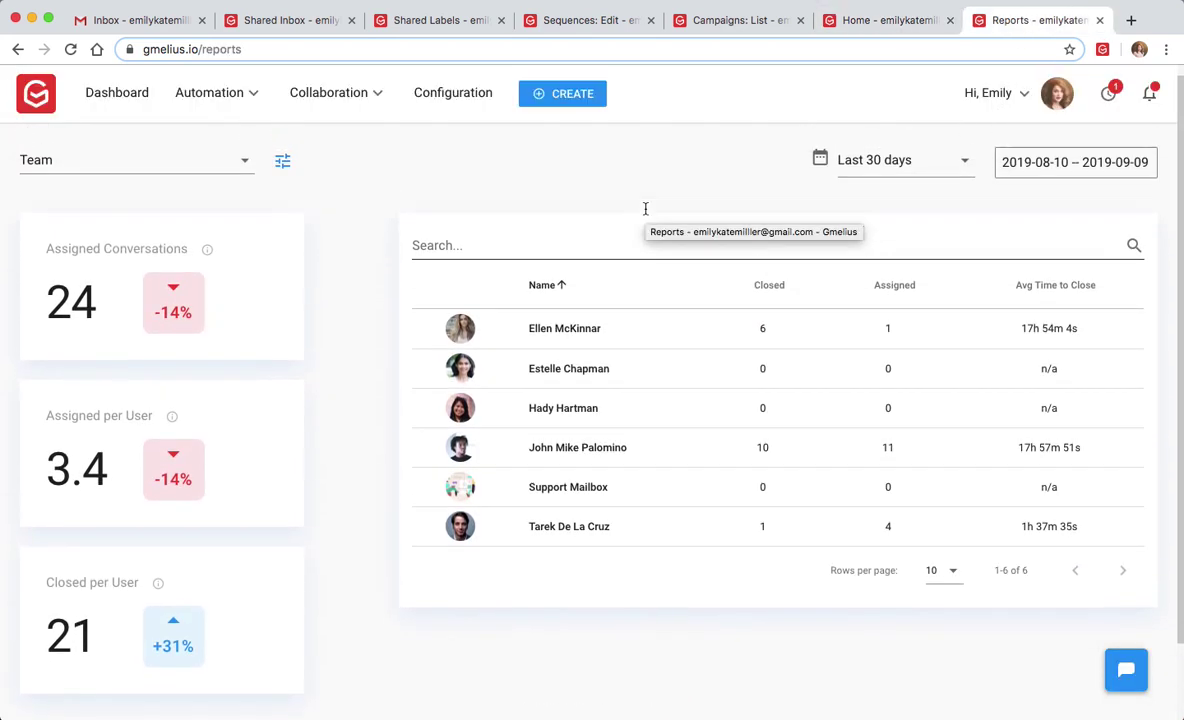
{"action": "scroll", "coordinate": [645, 212], "scroll_direction": "up", "scroll_amount": 1}
{"action": "left_click", "coordinate": [239, 184]}
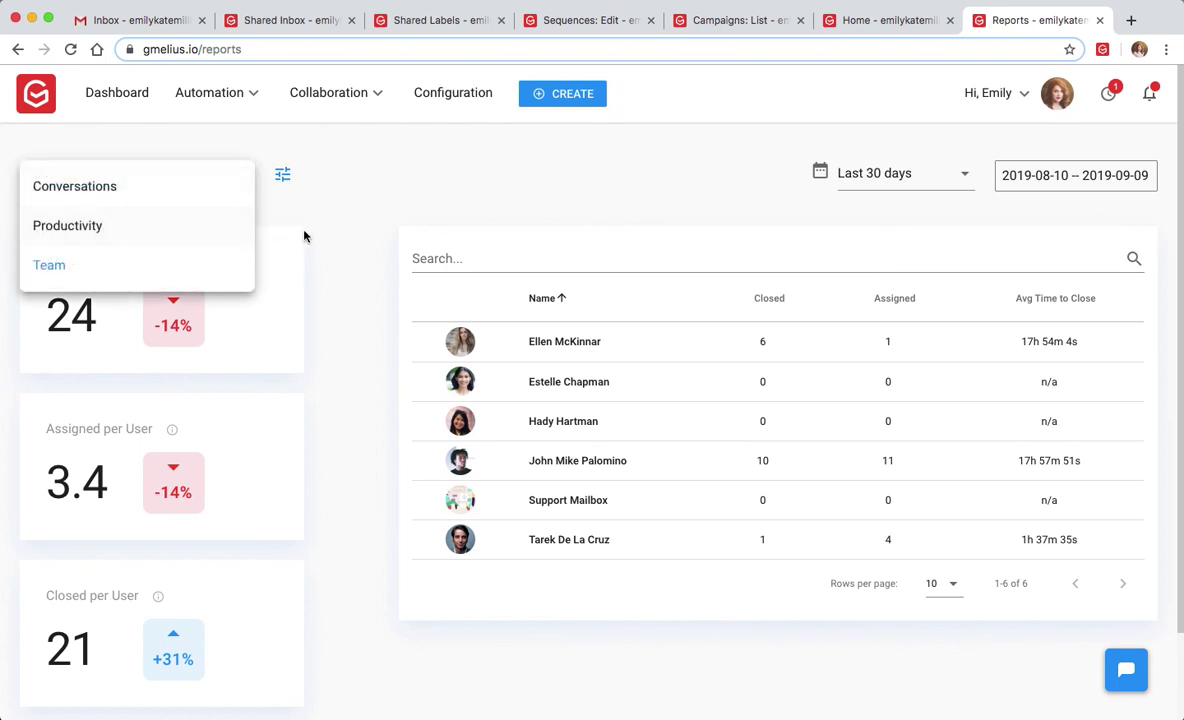
{"action": "left_click", "coordinate": [331, 221]}
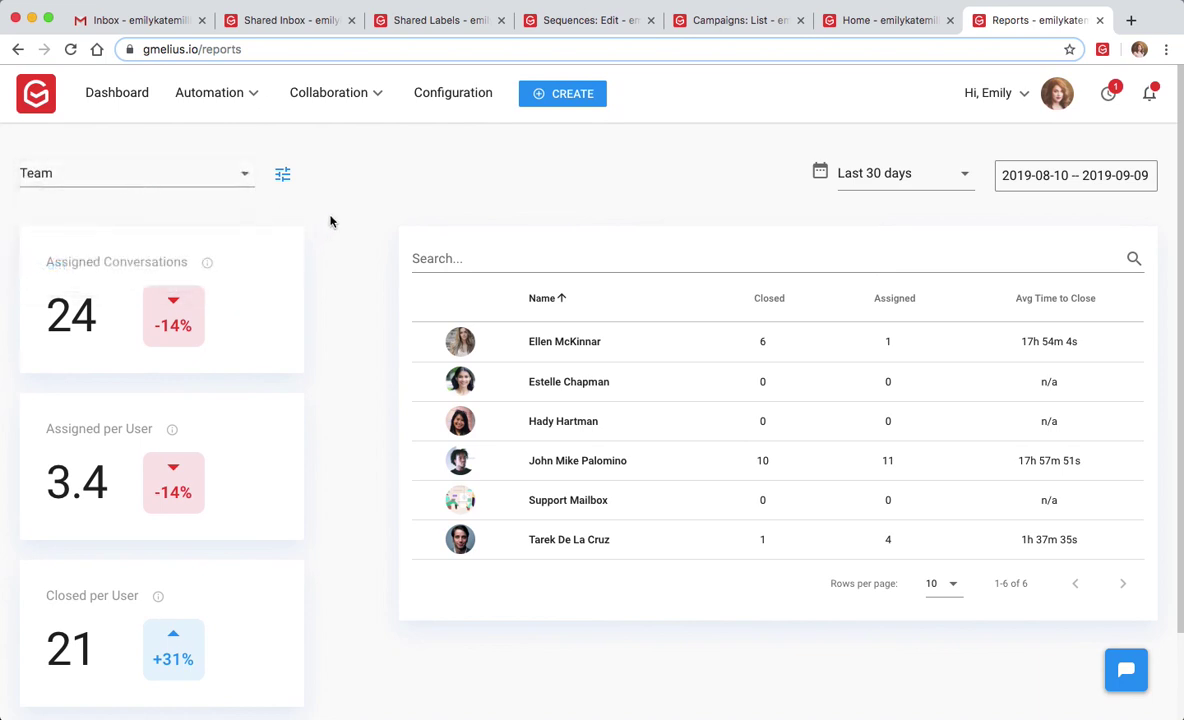
- Check the shared inboxes and labels to report on, cancel, then close the Gmelius panel in Gmail
{"action": "left_click", "coordinate": [283, 176]}
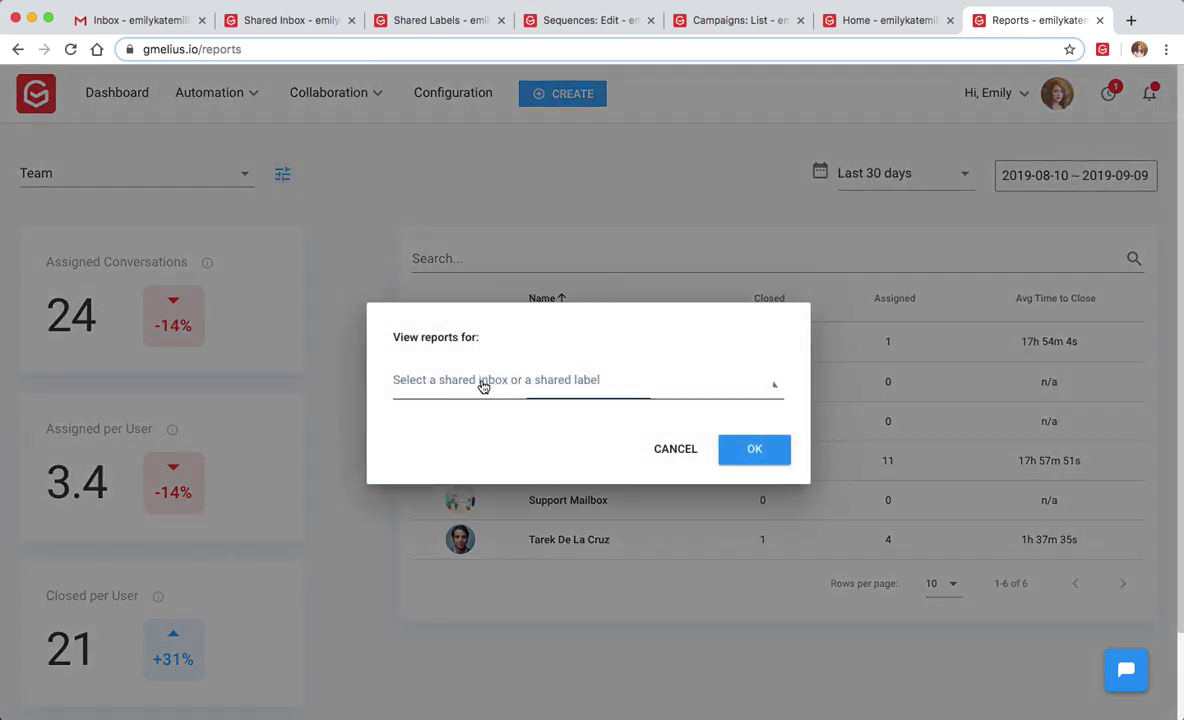
{"action": "left_click", "coordinate": [484, 386]}
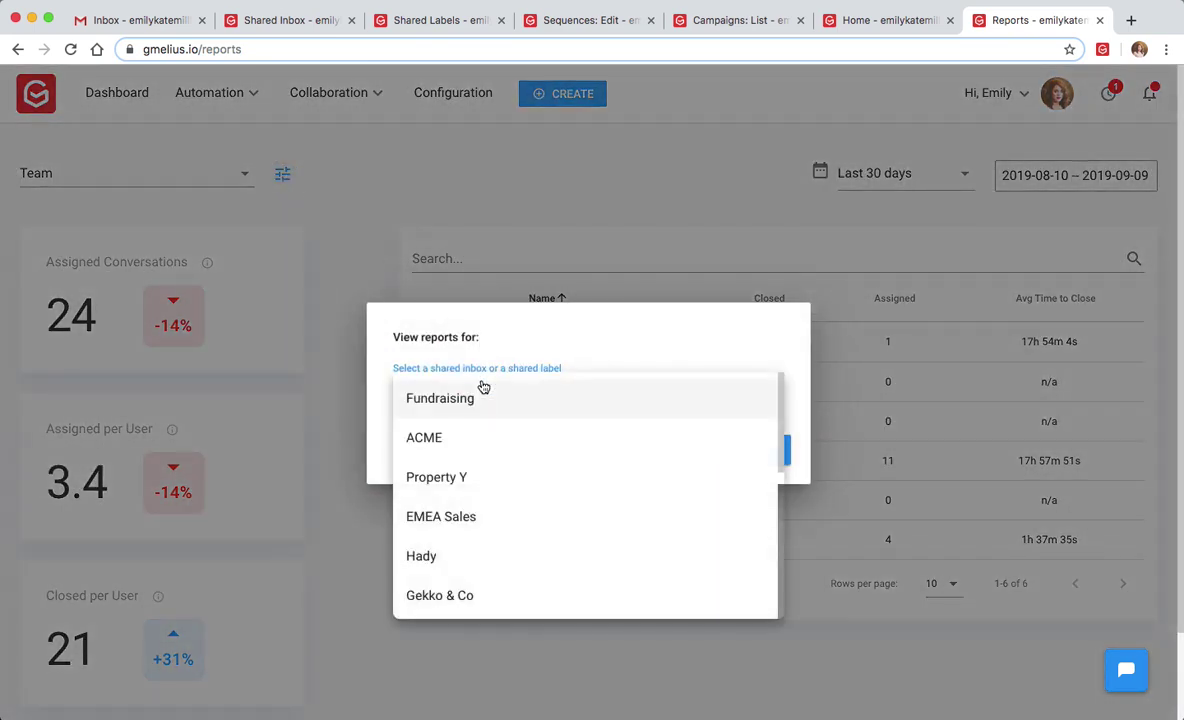
{"action": "left_click", "coordinate": [338, 382]}
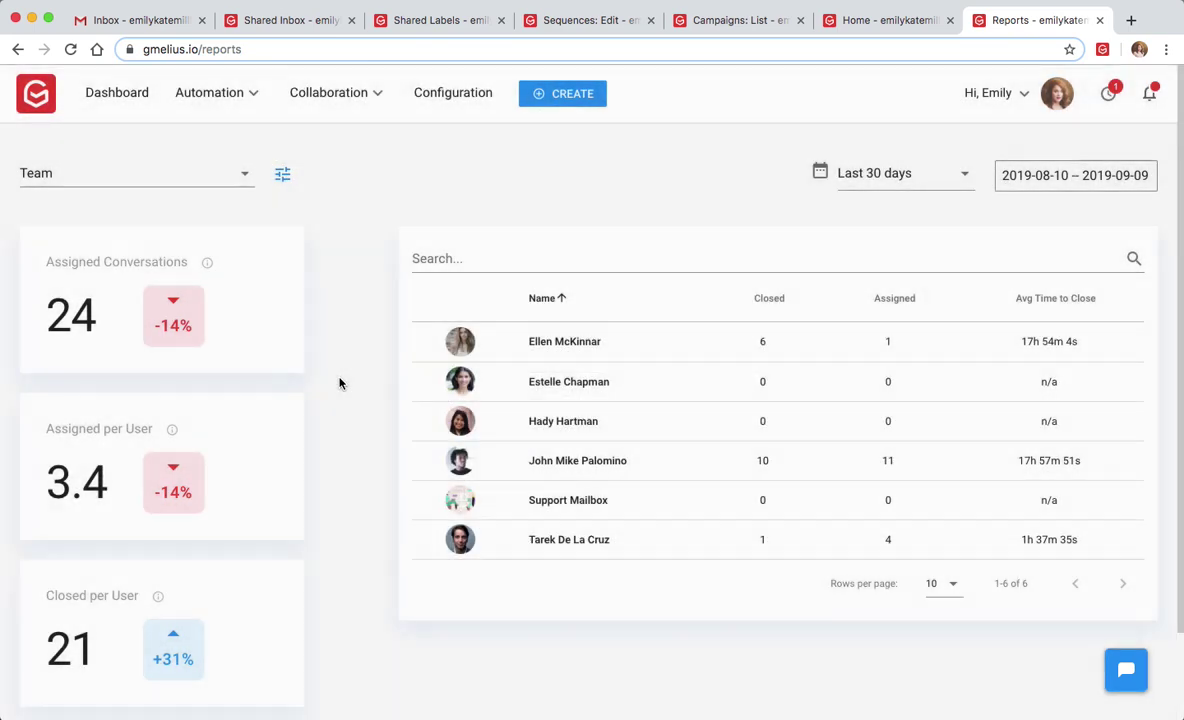
{"action": "left_click", "coordinate": [141, 24]}
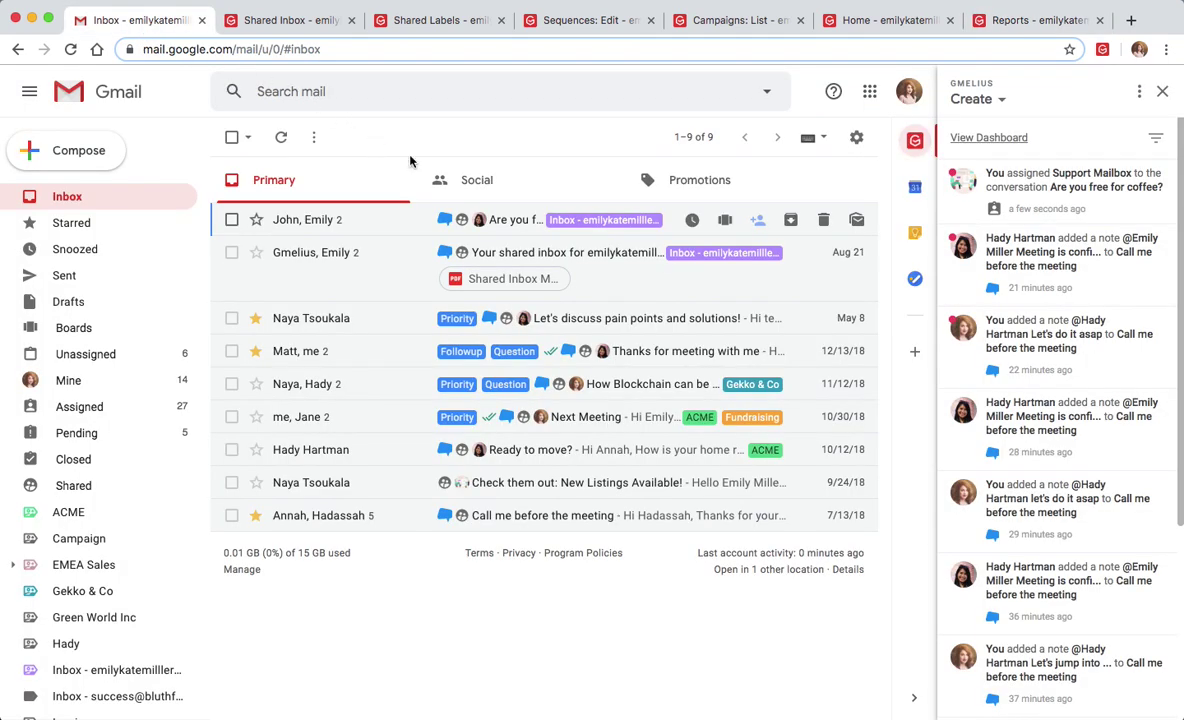
{"action": "left_click", "coordinate": [1165, 93]}
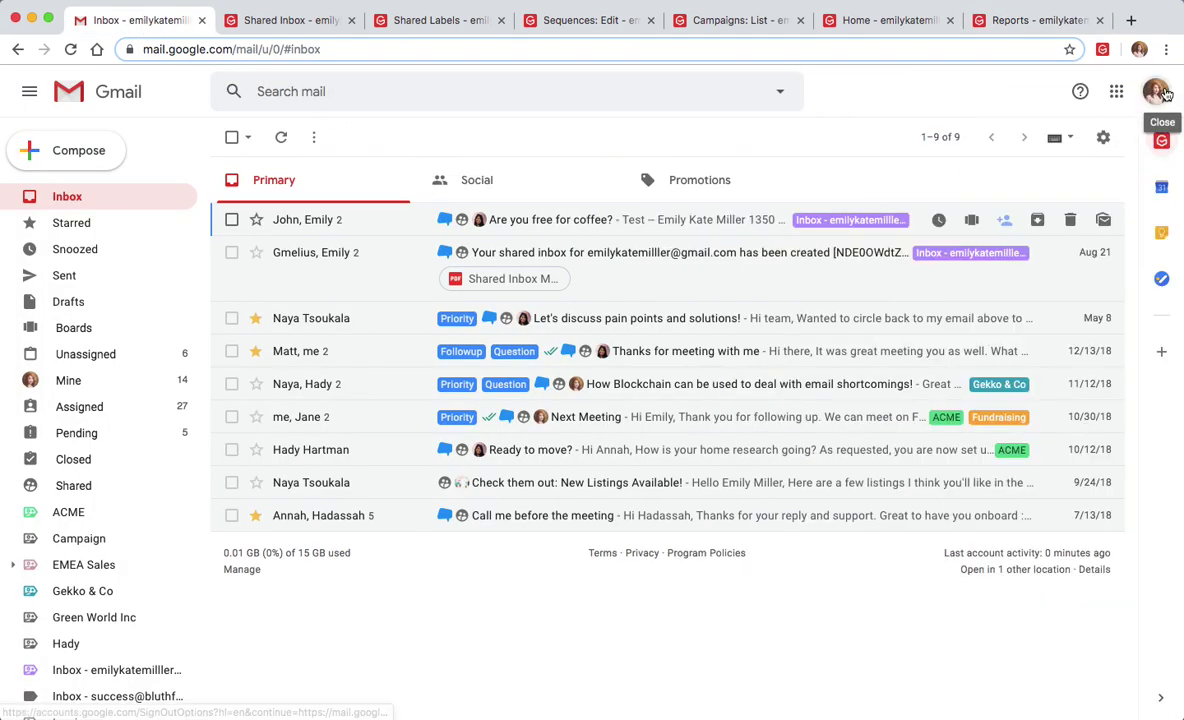